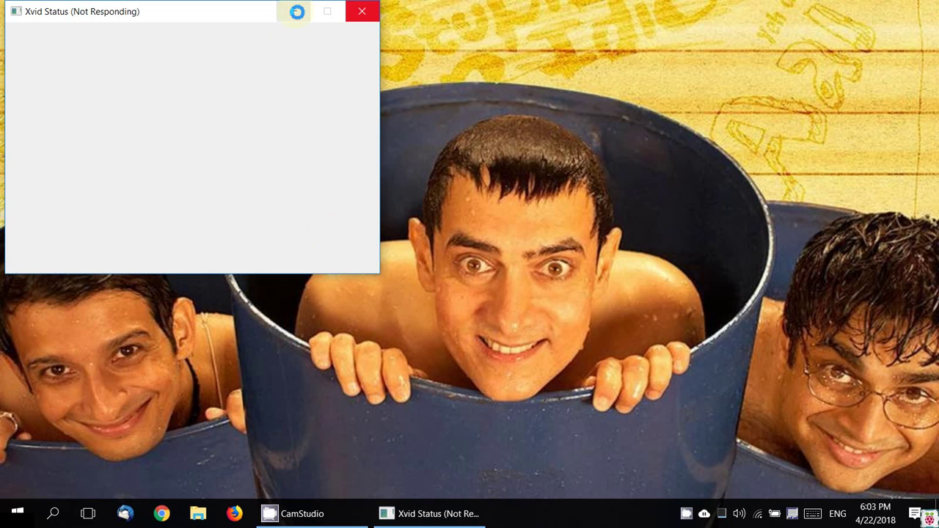
# Switch to Firefox, load openelec.tv, and go to the site's Downloads page.
pyautogui.click(296, 12)
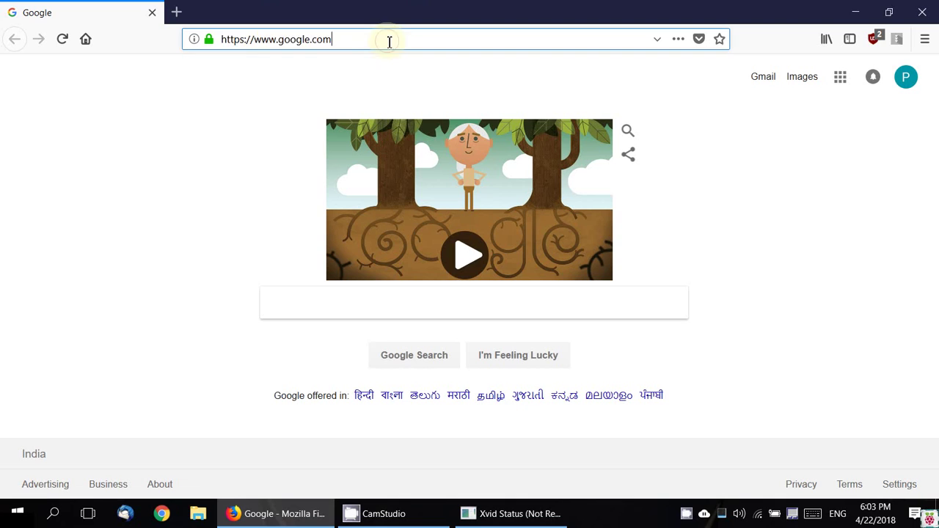
pyautogui.moveTo(390, 42); pyautogui.dragTo(209, 39)
pyautogui.moveTo(379, 38); pyautogui.dragTo(215, 39)
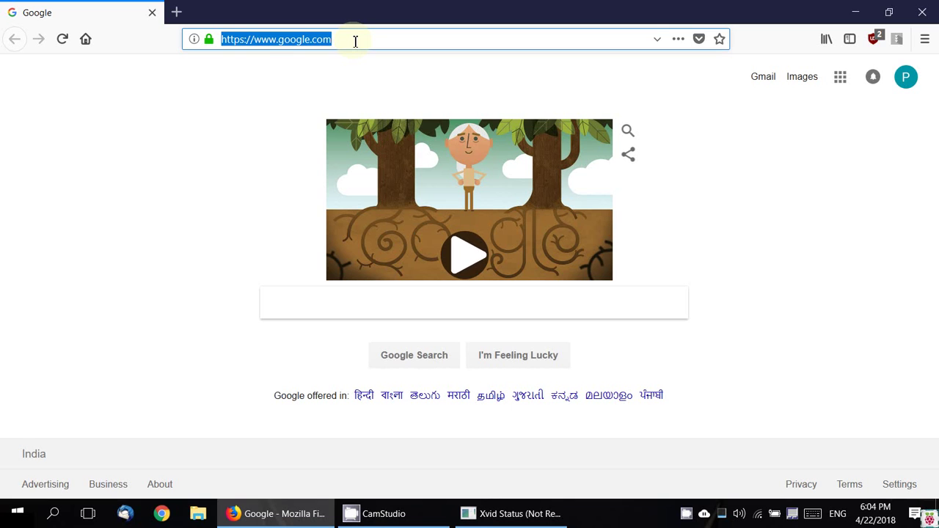
pyautogui.write('openelec.tv/')
pyautogui.press('Return')
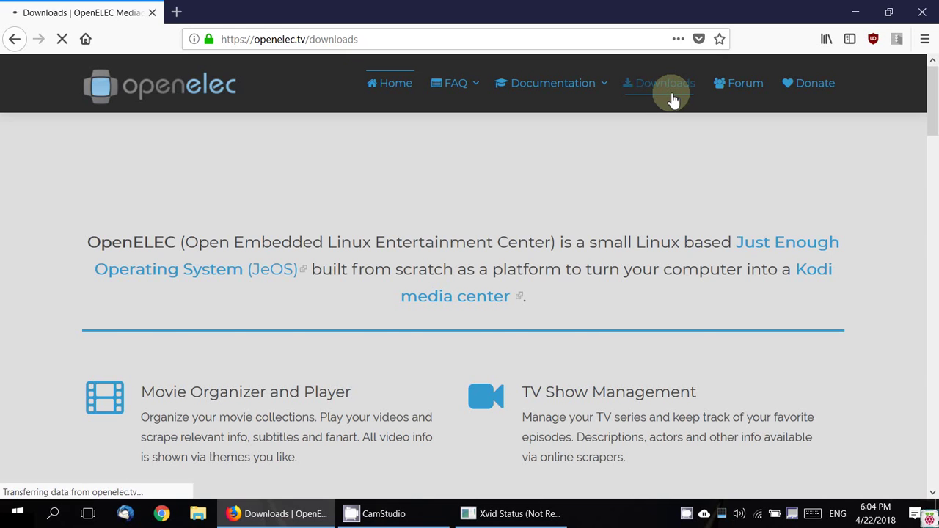
# Expand the Raspberry Pi Builds section in the list of OpenELEC builds.
pyautogui.scroll(-4, 448, 374)
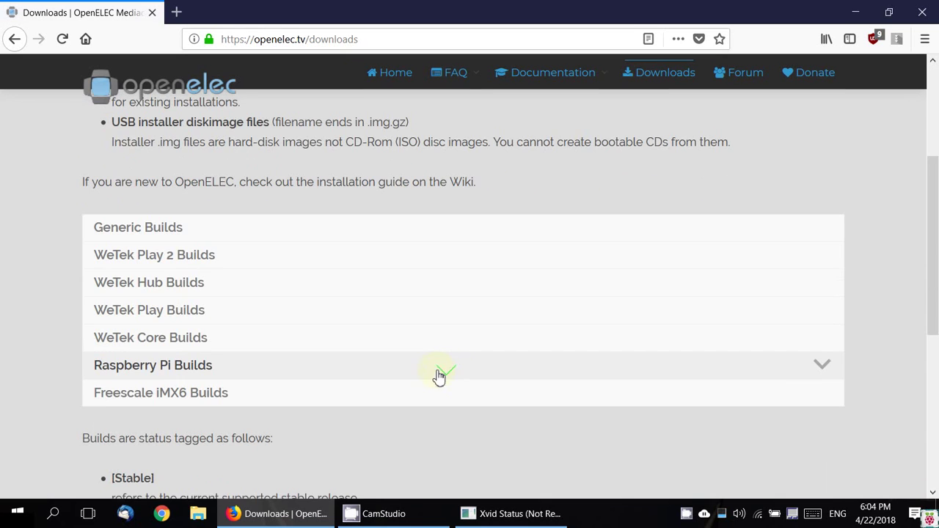
pyautogui.scroll(5, 551, 220)
pyautogui.scroll(-3, 524, 204)
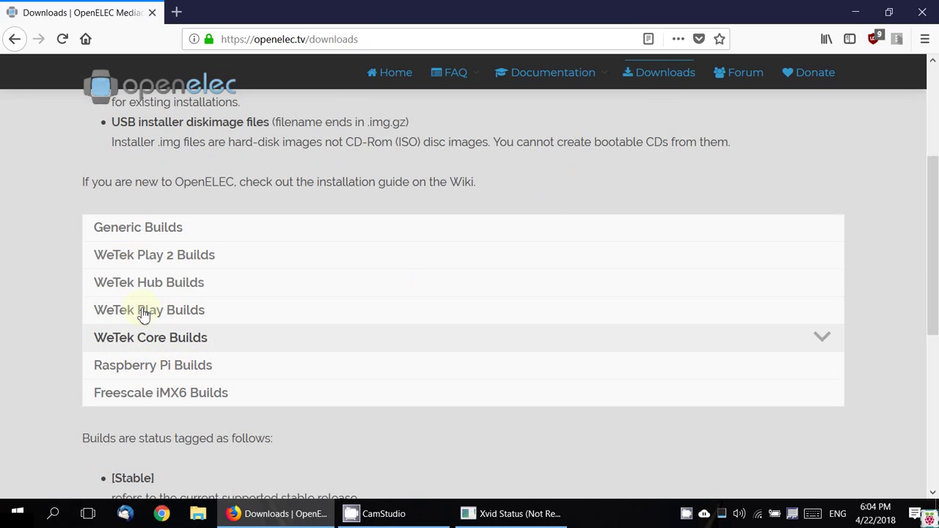
pyautogui.click(176, 369)
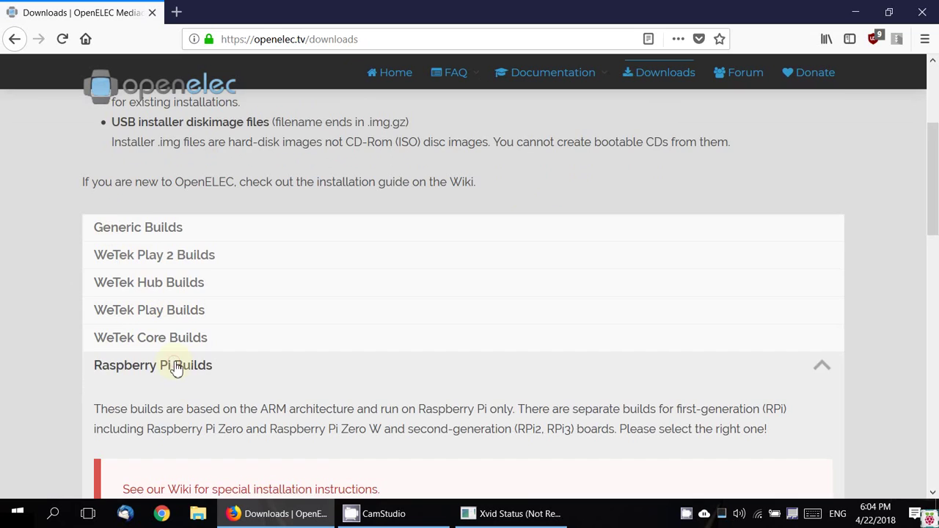
# Examine the Stable and Legacy builds offered for the first-generation Raspberry Pi and the Raspberry Pi 2 and 3 models.
pyautogui.scroll(-5, 364, 389)
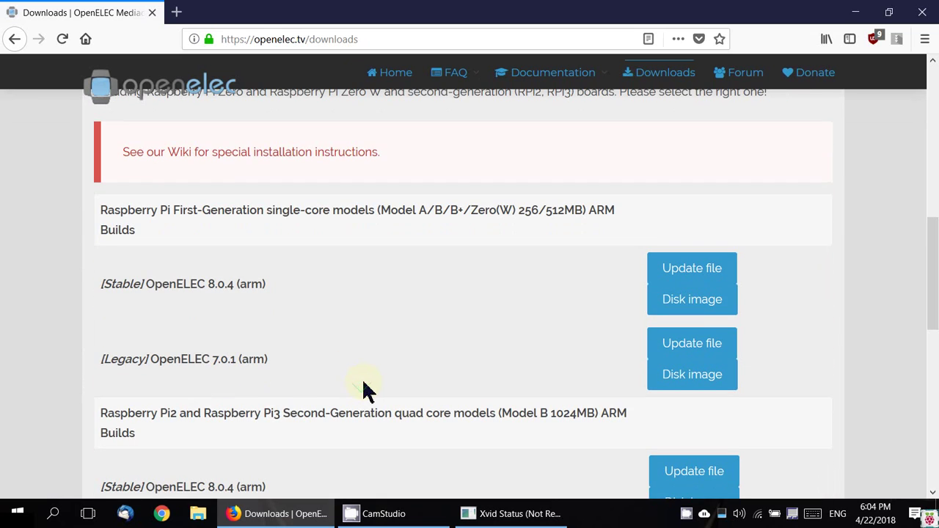
pyautogui.doubleClick(103, 213)
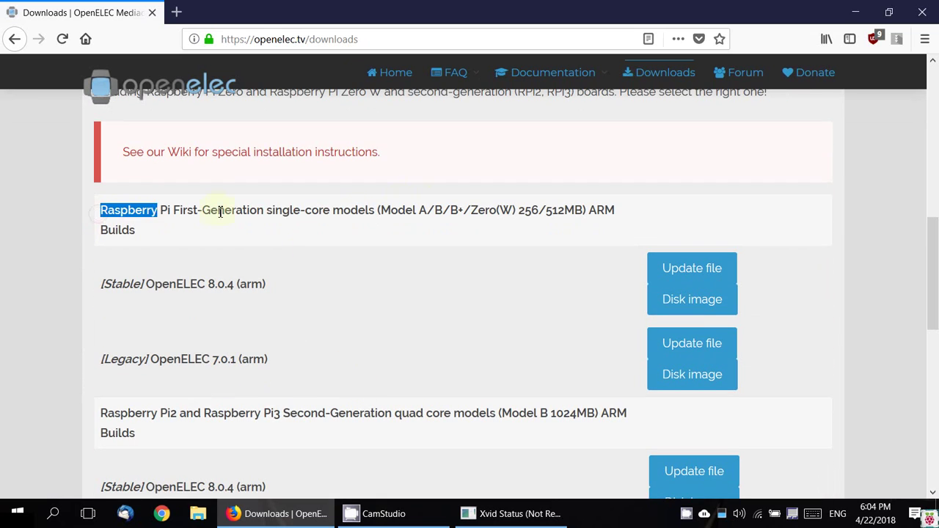
pyautogui.tripleClick(220, 213)
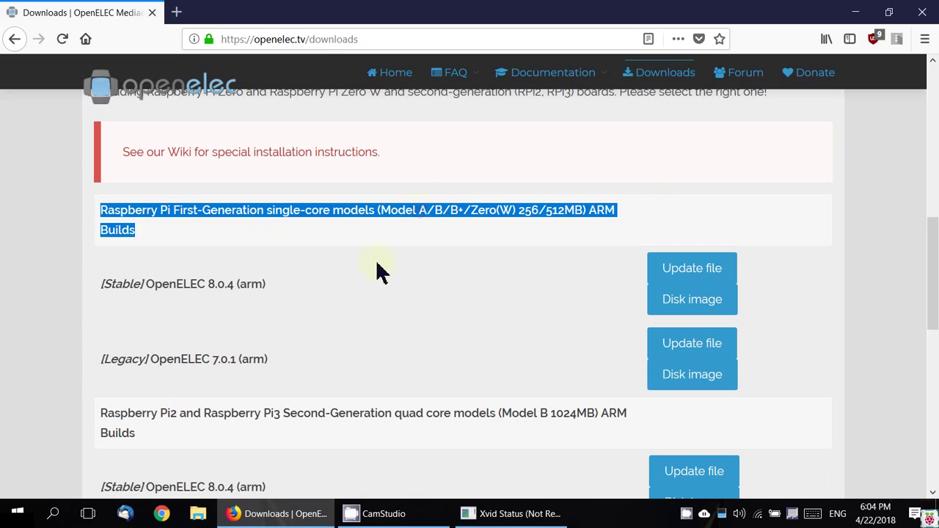
pyautogui.tripleClick(229, 215)
pyautogui.scroll(-2, 304, 323)
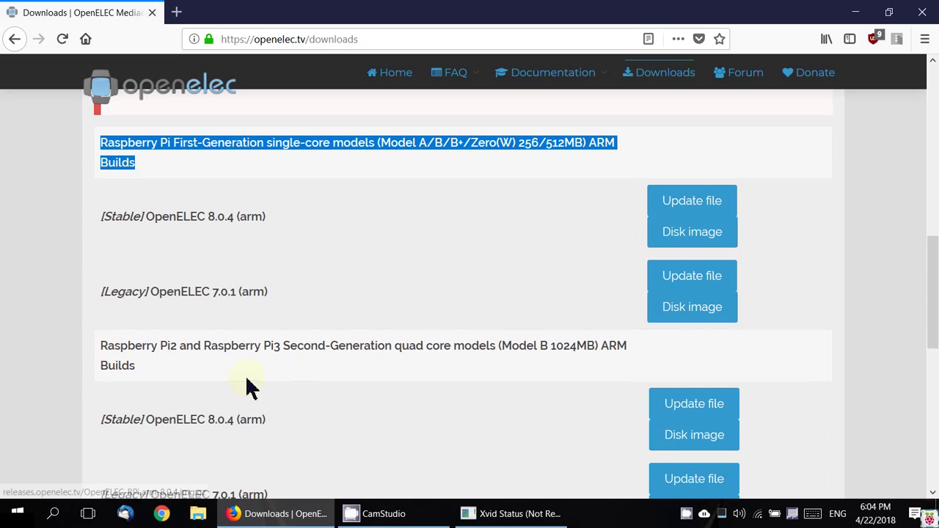
pyautogui.scroll(-5, 345, 385)
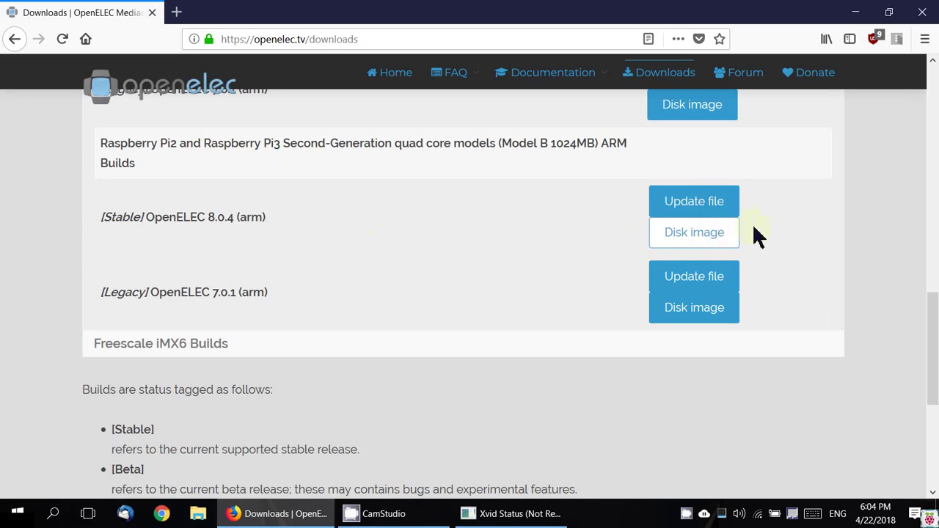
pyautogui.scroll(8, 676, 388)
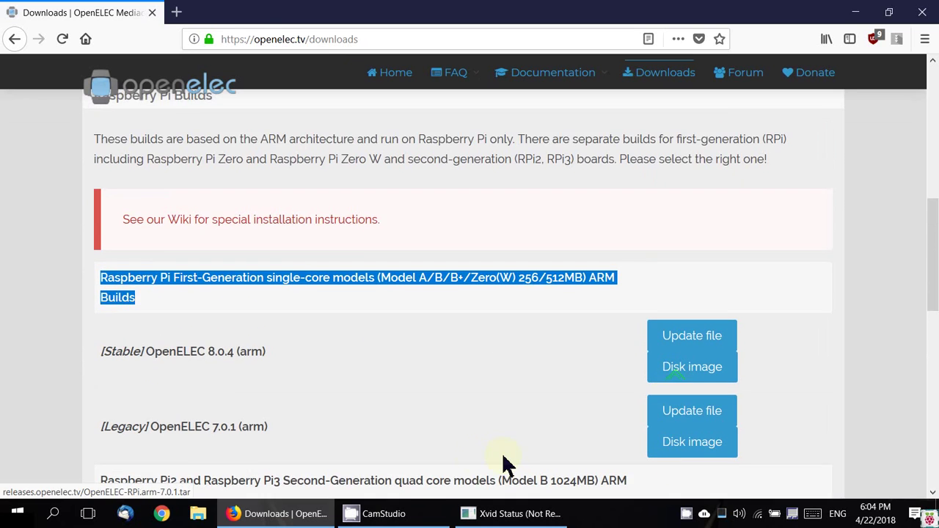
pyautogui.scroll(-3, 505, 462)
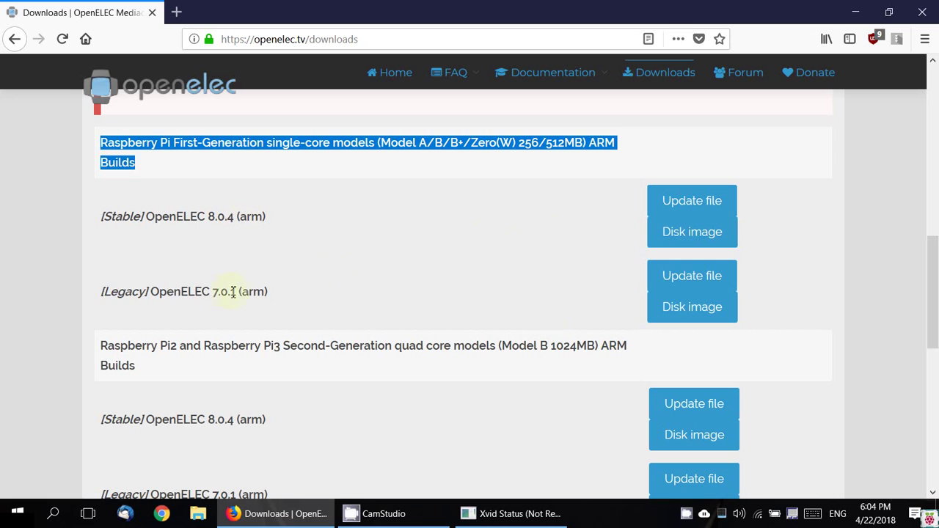
pyautogui.click(102, 292)
pyautogui.moveTo(102, 292); pyautogui.dragTo(292, 305)
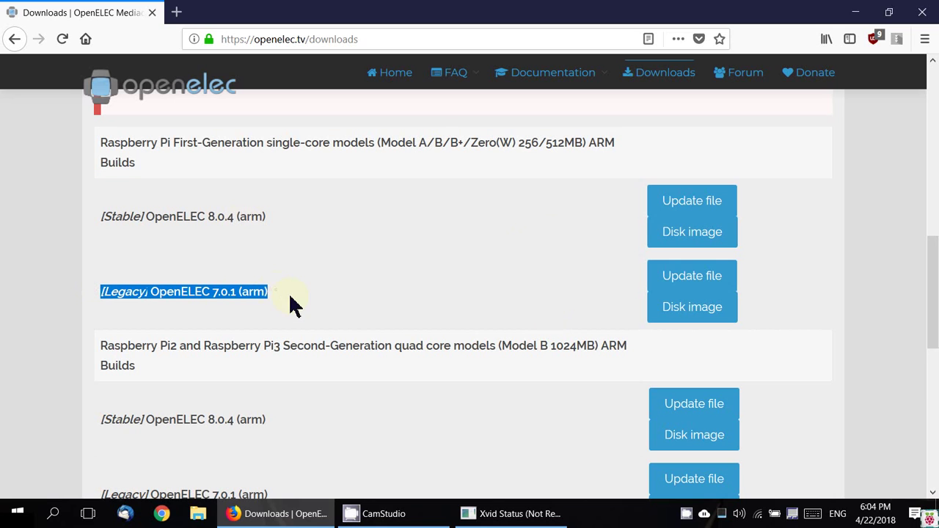
pyautogui.click(334, 298)
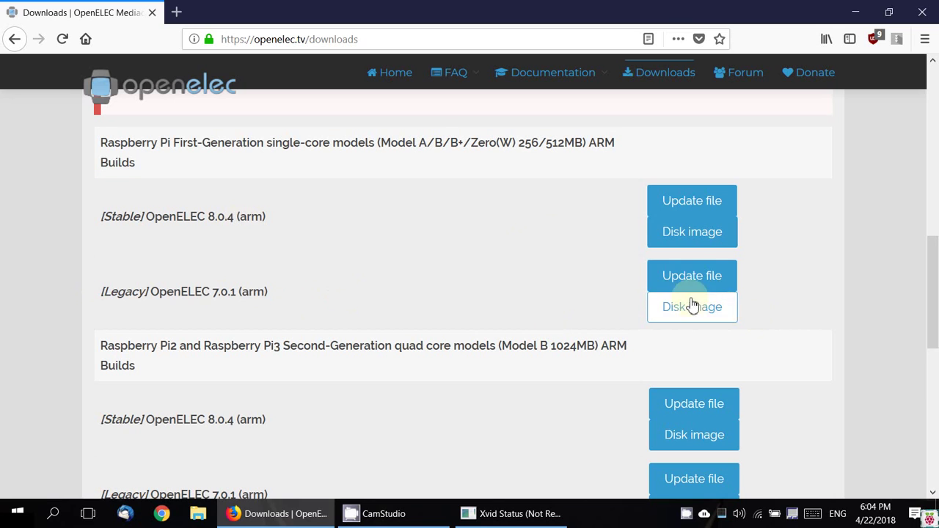
# Start downloading the Stable OpenELEC 8.0.4 disk image for first-generation Raspberry Pi models and cancel the download.
pyautogui.click(692, 237)
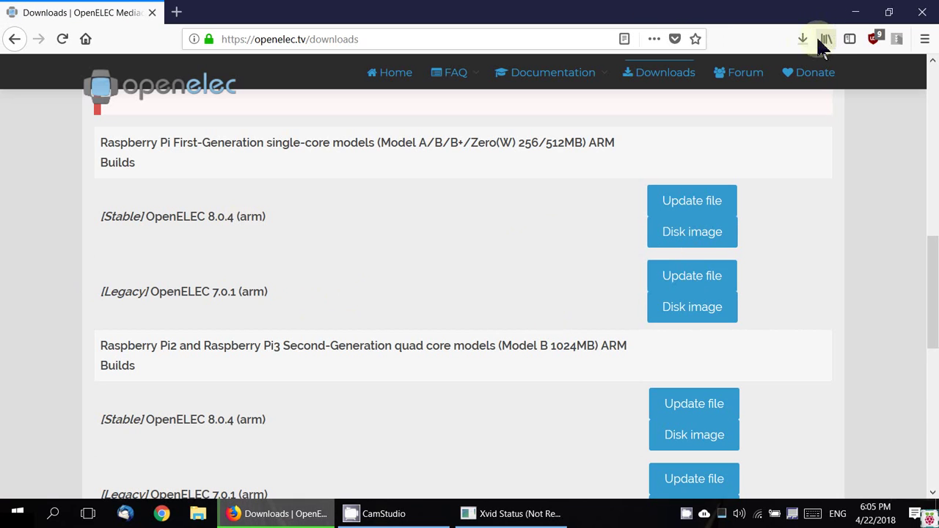
pyautogui.click(803, 39)
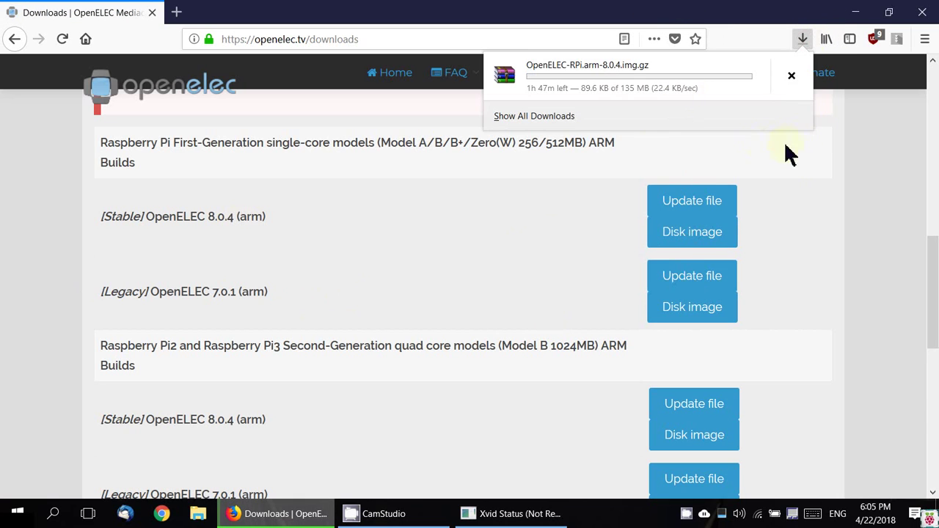
pyautogui.click(793, 86)
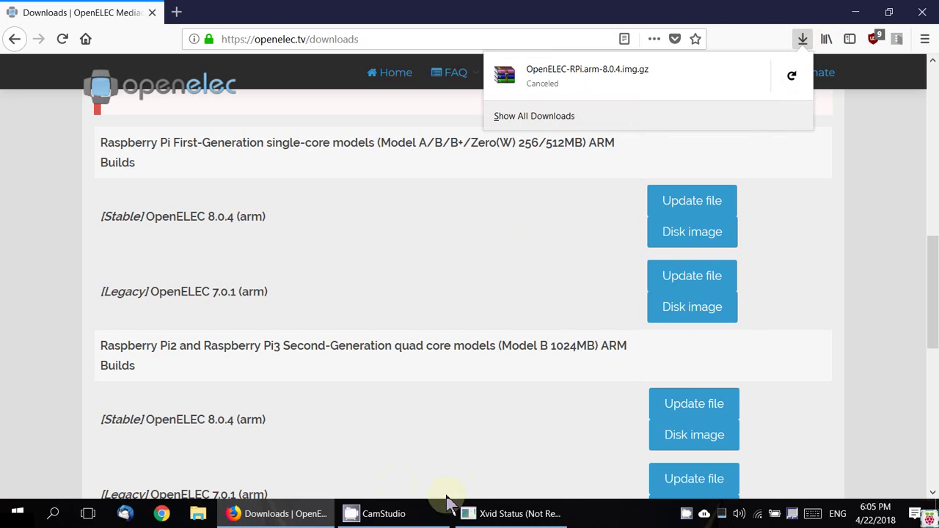
# Open the RPi Media Center folder from the desktop and delete OpenELEC-RPi.arm-8.0.4.img from it.
pyautogui.click(853, 13)
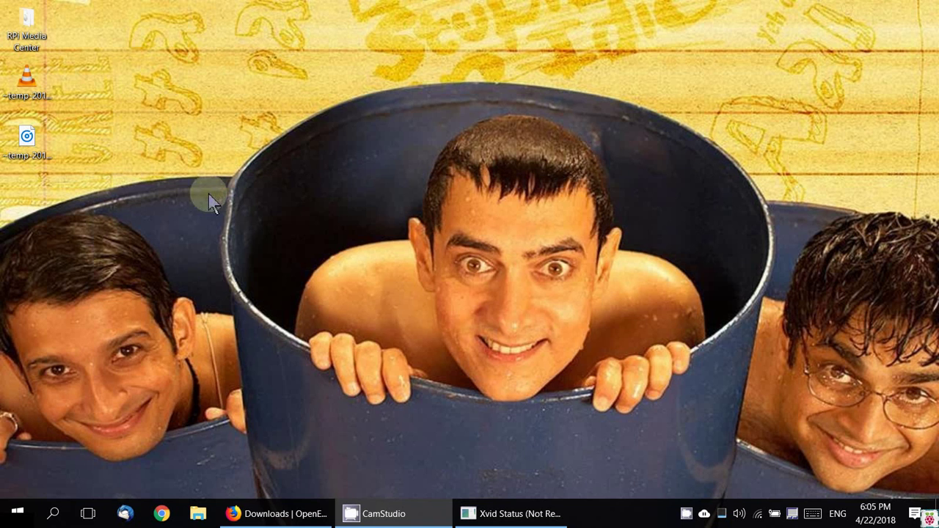
pyautogui.doubleClick(33, 31)
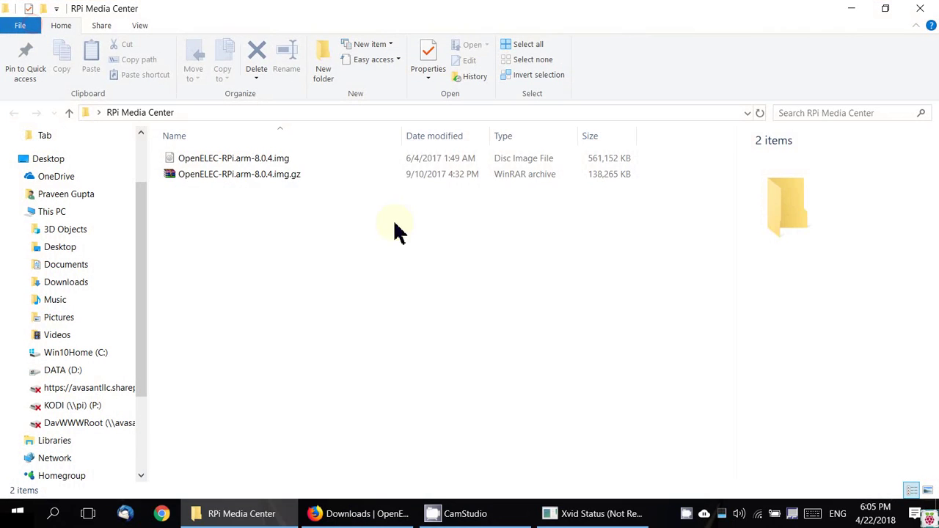
pyautogui.rightClick(283, 166)
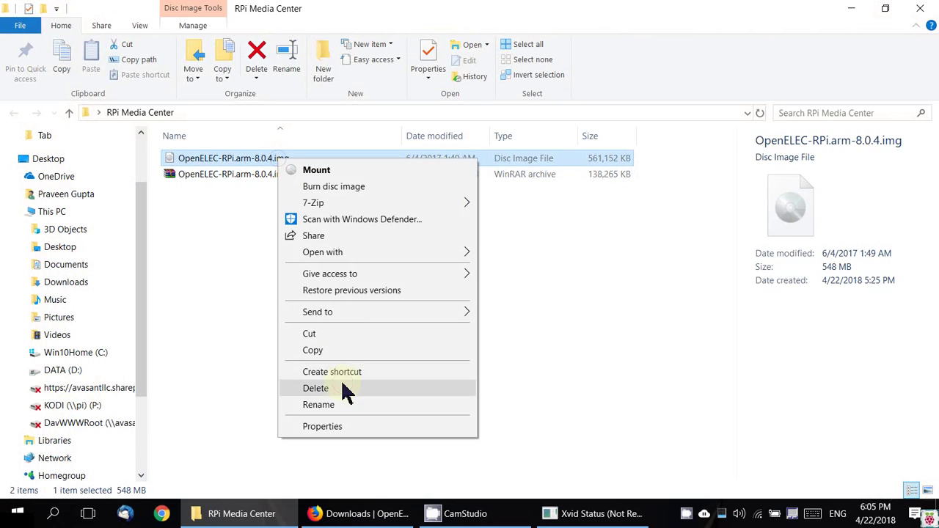
pyautogui.click(341, 385)
pyautogui.click(286, 165)
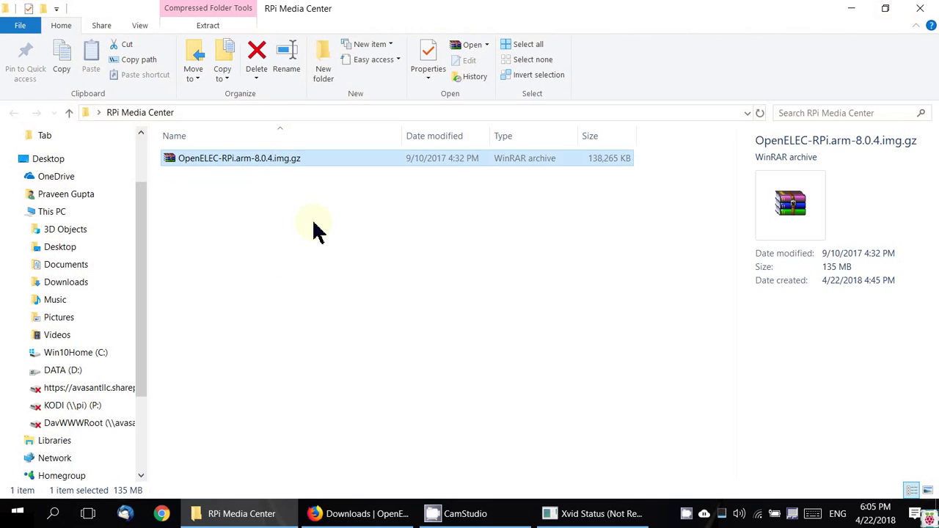
# Open OpenELEC-RPi.arm-8.0.4.img.gz in WinRAR and extract OpenELEC-RPi.arm-8.0.4.img into the RPi Media Center folder.
pyautogui.doubleClick(236, 162)
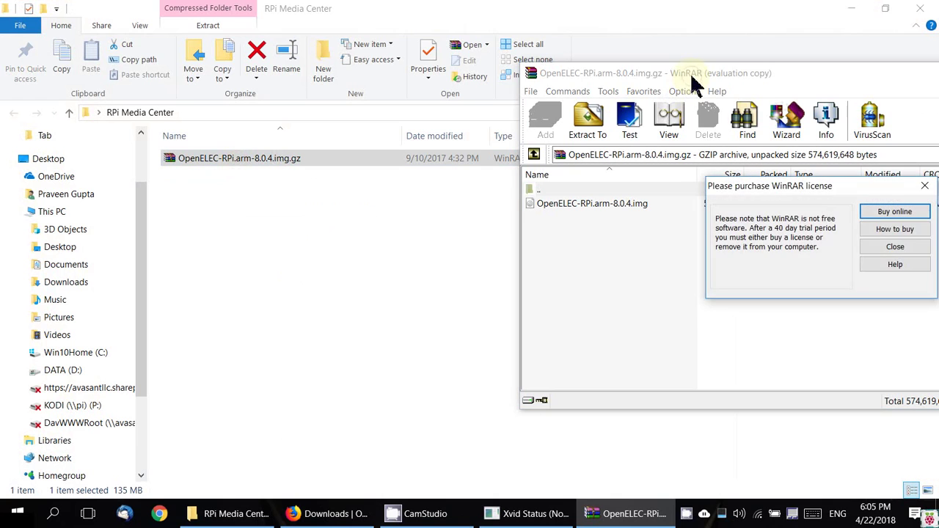
pyautogui.click(897, 248)
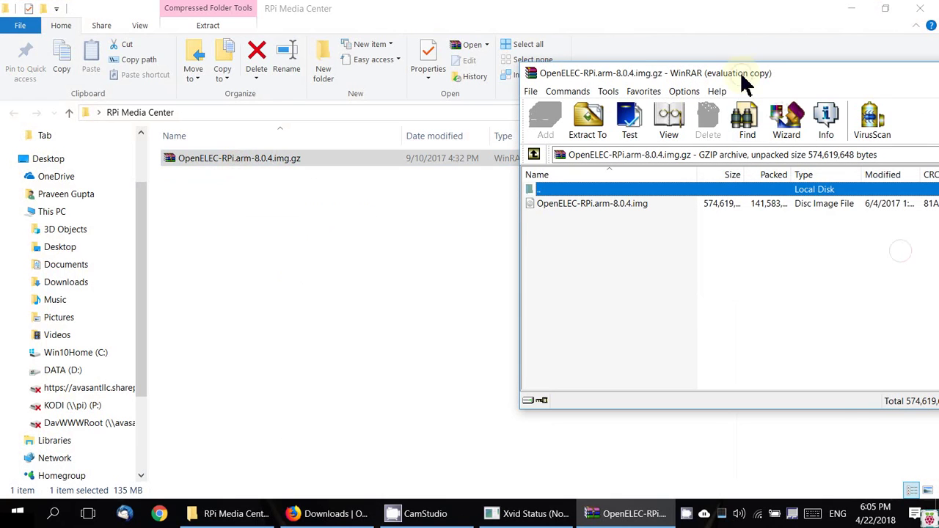
pyautogui.moveTo(734, 77); pyautogui.dragTo(427, 106)
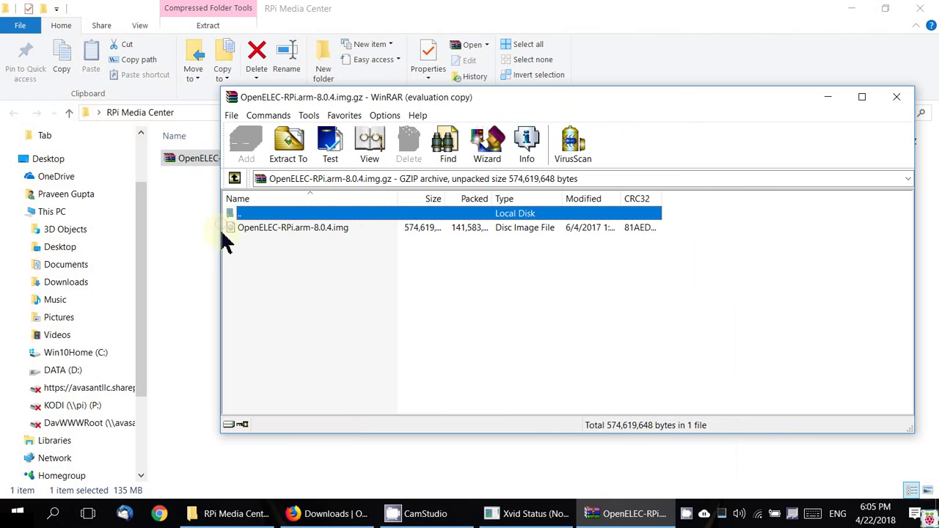
pyautogui.moveTo(220, 234); pyautogui.dragTo(447, 245)
pyautogui.moveTo(603, 106); pyautogui.dragTo(610, 135)
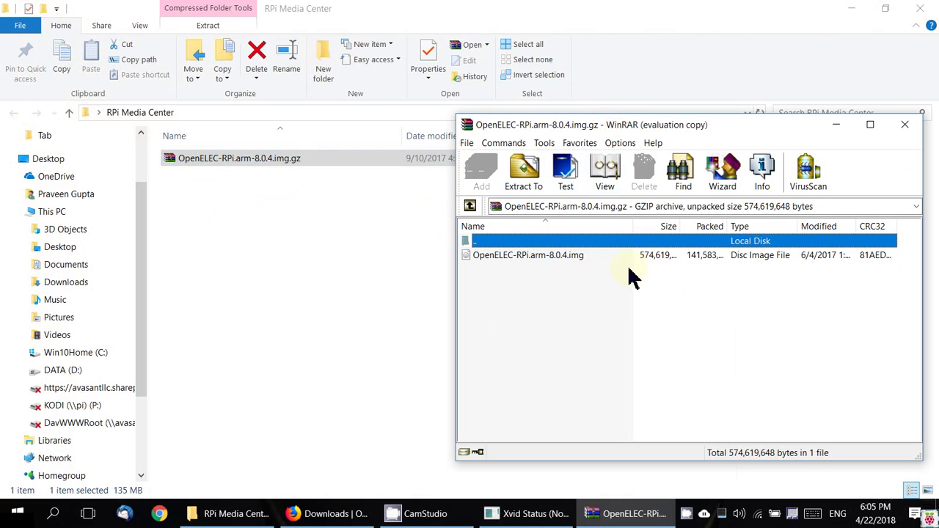
pyautogui.click(523, 257)
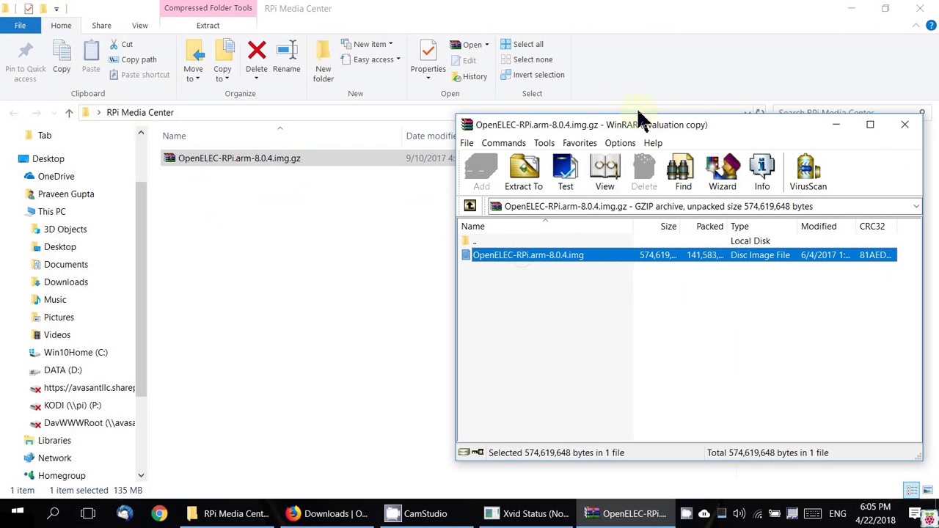
pyautogui.moveTo(661, 131); pyautogui.dragTo(650, 138)
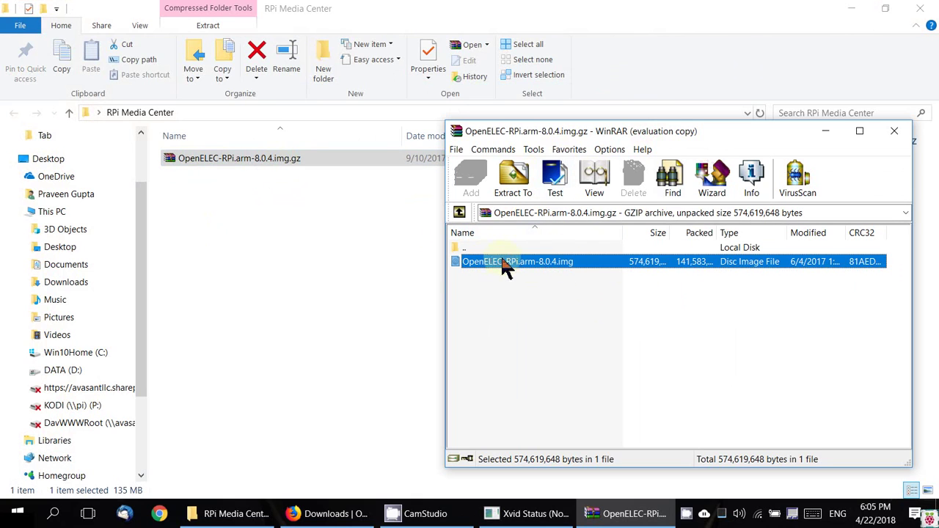
pyautogui.moveTo(507, 268); pyautogui.dragTo(208, 195)
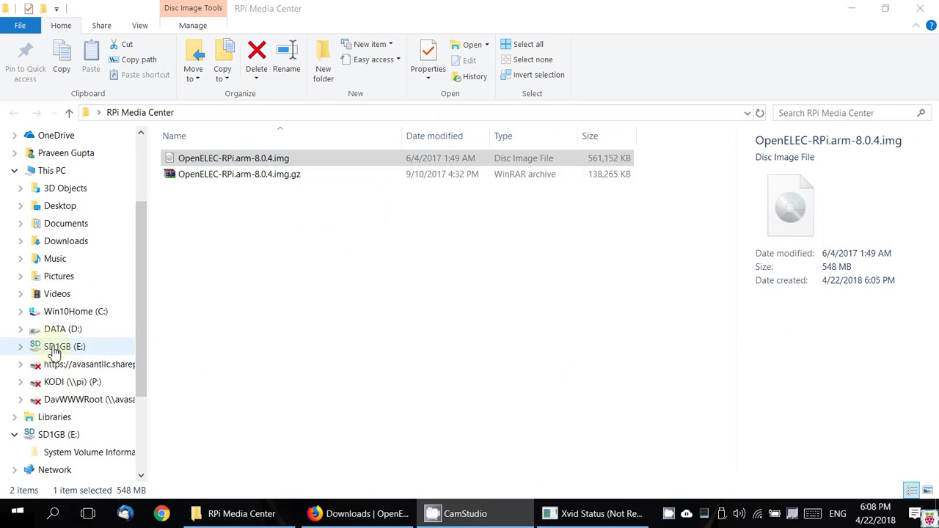
pyautogui.click(251, 159)
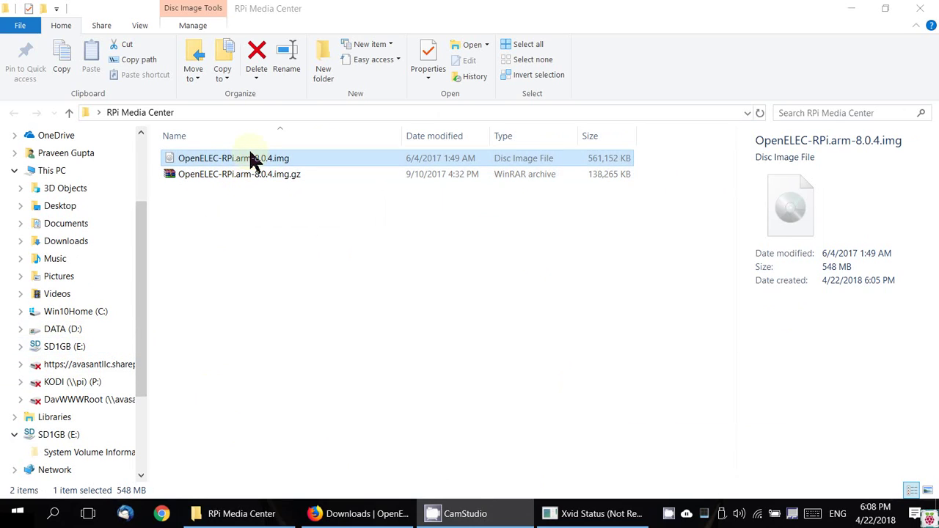
pyautogui.click(272, 162)
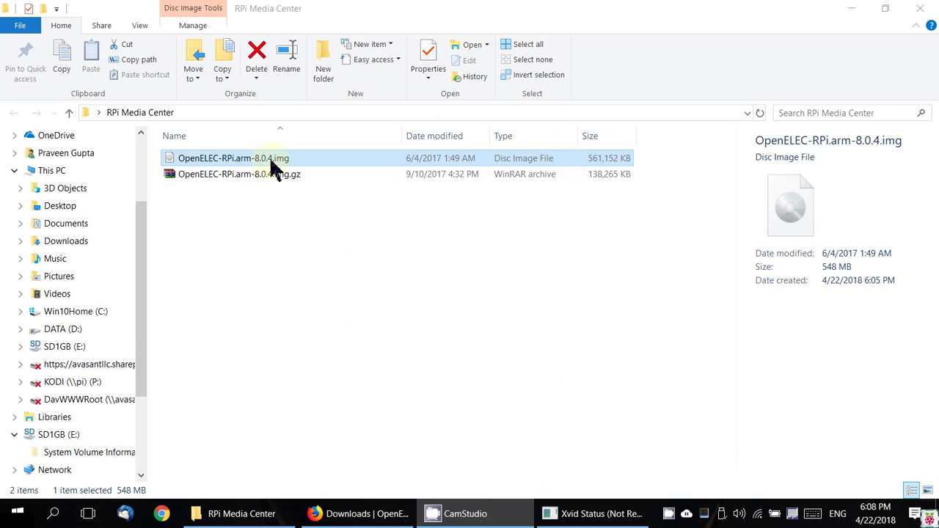
pyautogui.rightClick(271, 163)
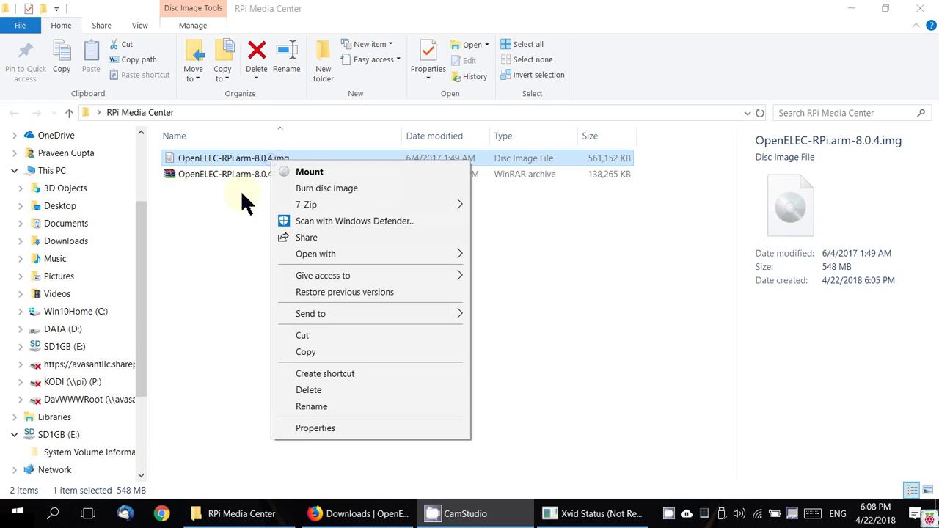
pyautogui.click(247, 205)
pyautogui.rightClick(252, 162)
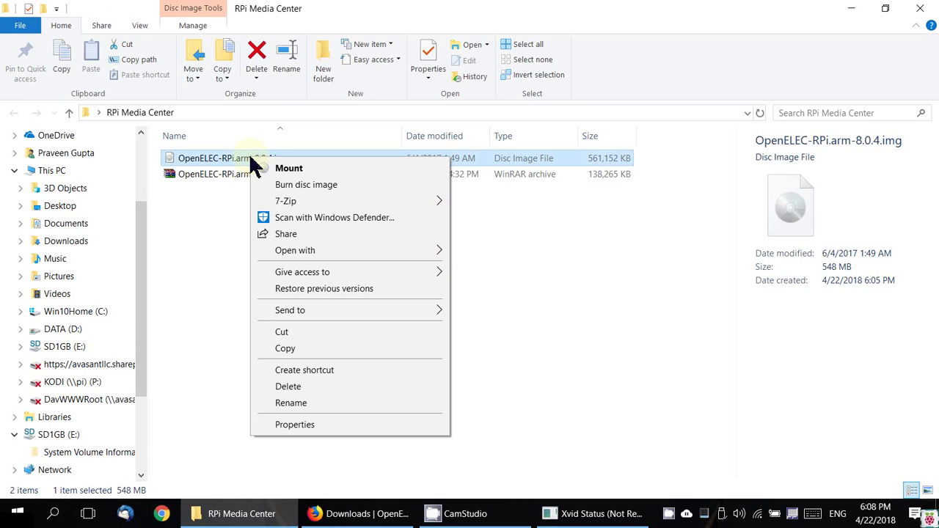
pyautogui.click(247, 162)
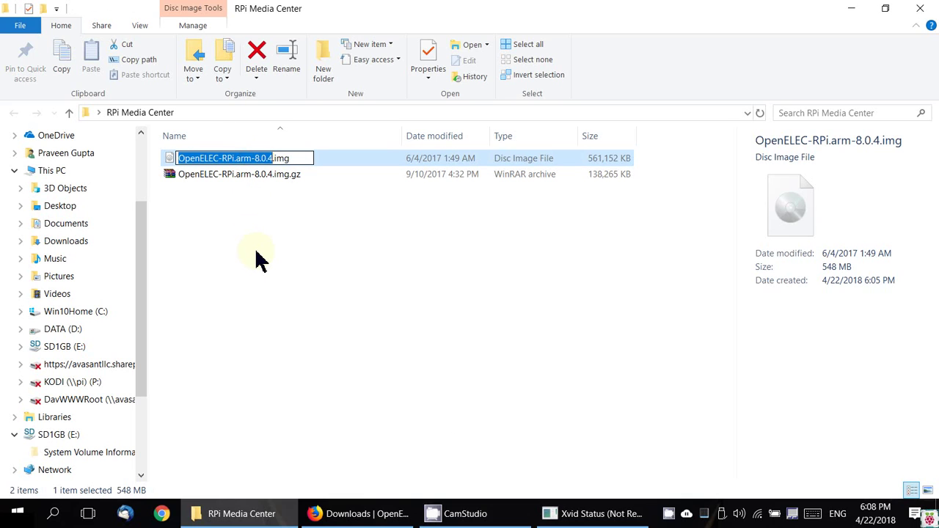
pyautogui.click(290, 279)
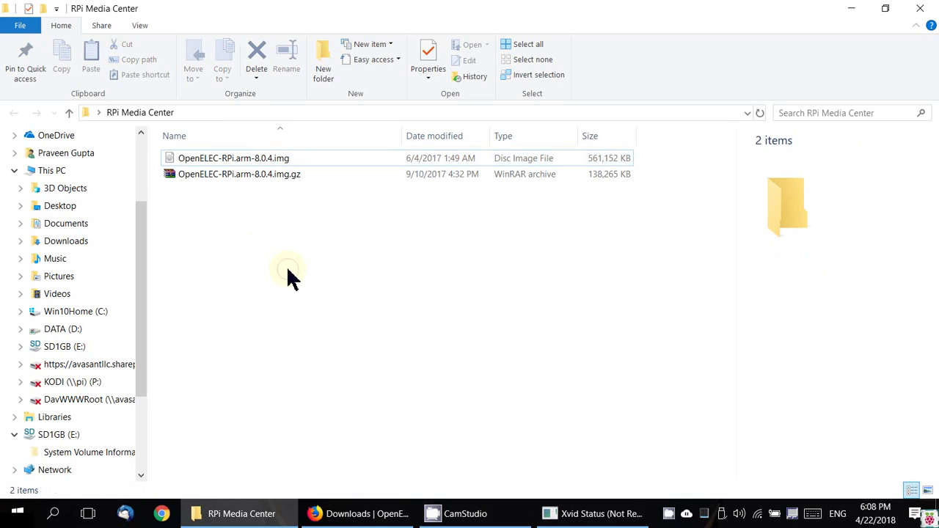
# Switch to Firefox and open rufus.akeo.ie in a new tab.
pyautogui.click(354, 514)
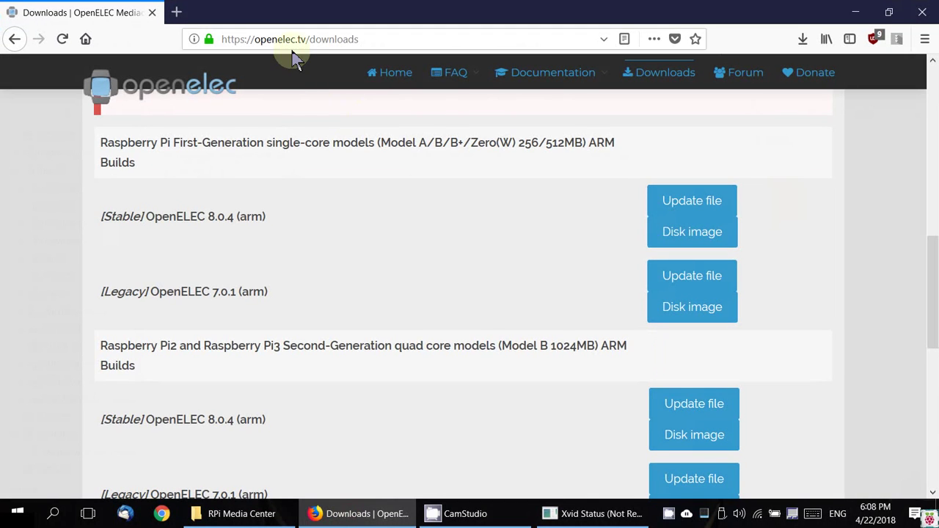
pyautogui.click(176, 12)
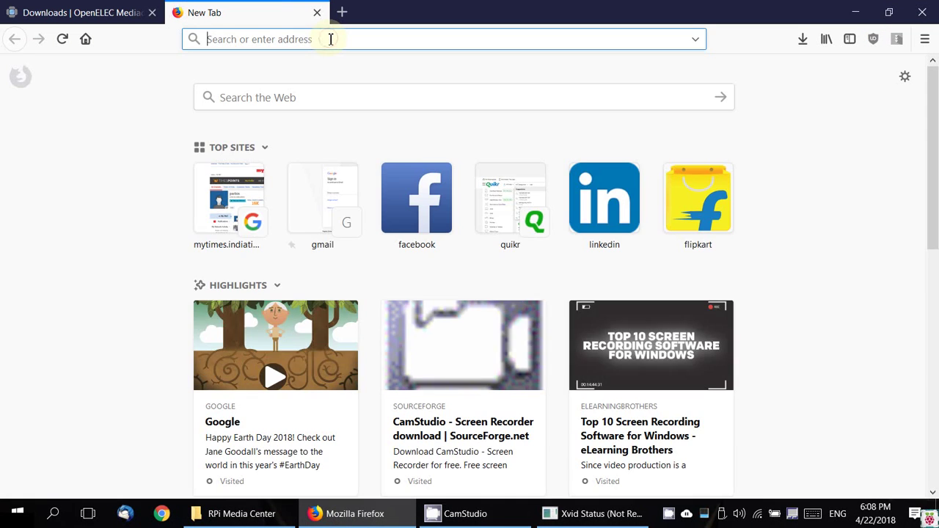
pyautogui.write('rufus')
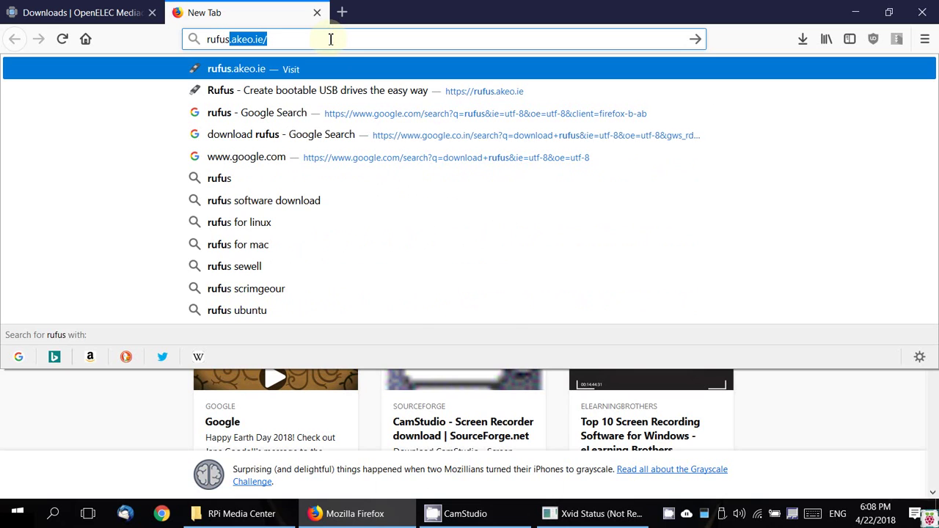
pyautogui.press('Return')
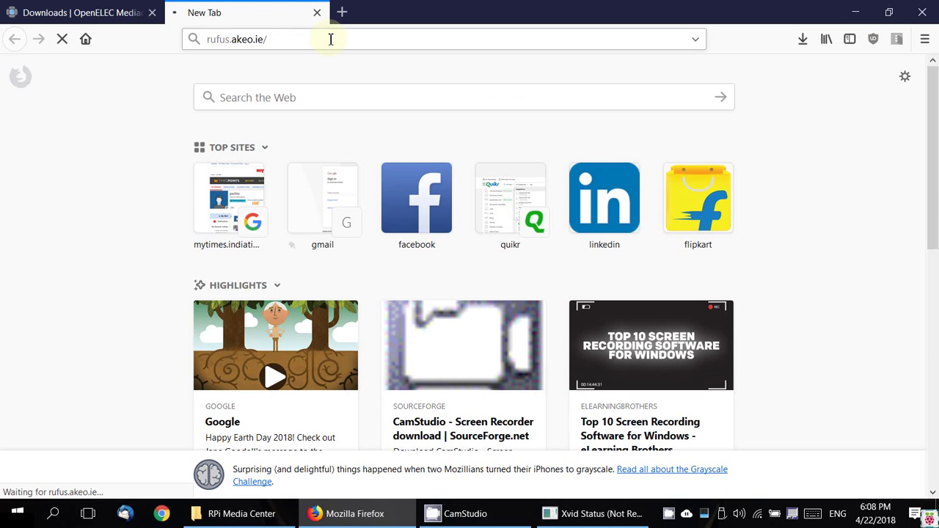
# Download Rufus 2.18 from the Download section of the page, saving rufus-2.18.exe to the desktop.
pyautogui.scroll(-5, 484, 363)
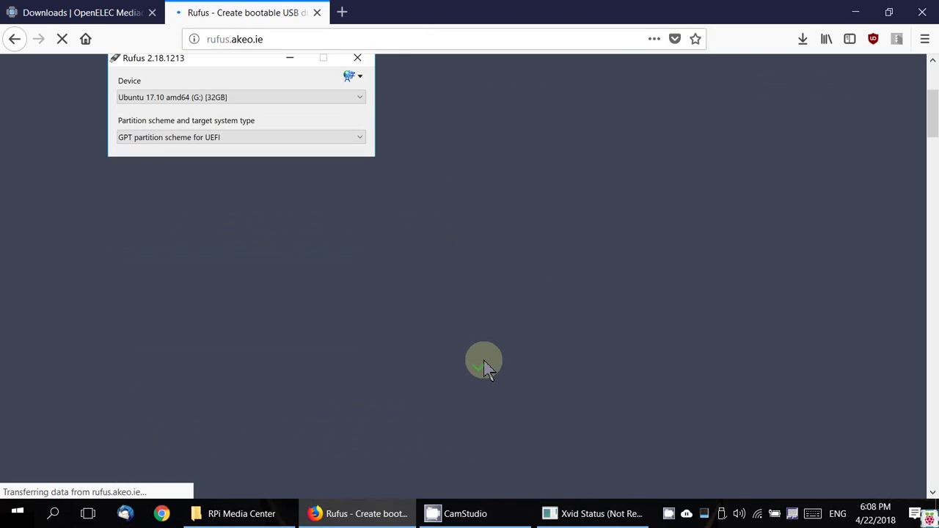
pyautogui.scroll(-3, 484, 367)
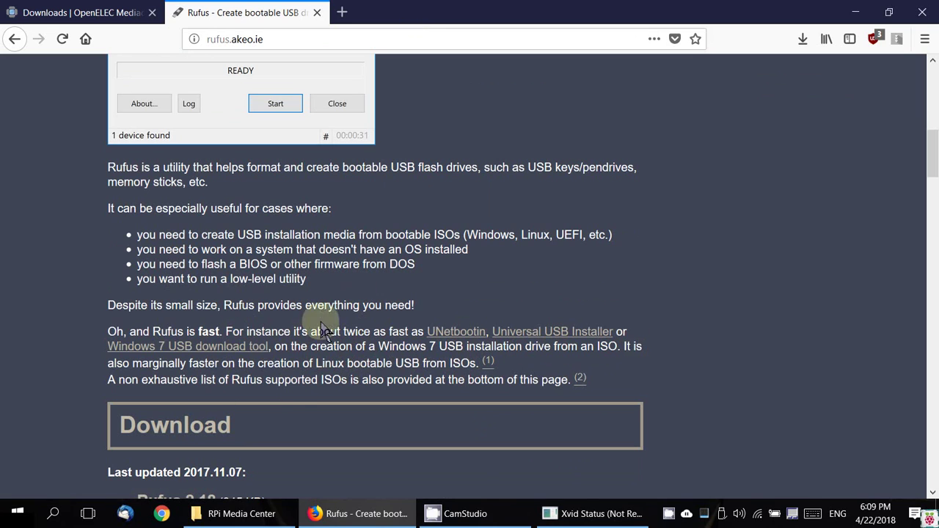
pyautogui.scroll(-3, 323, 330)
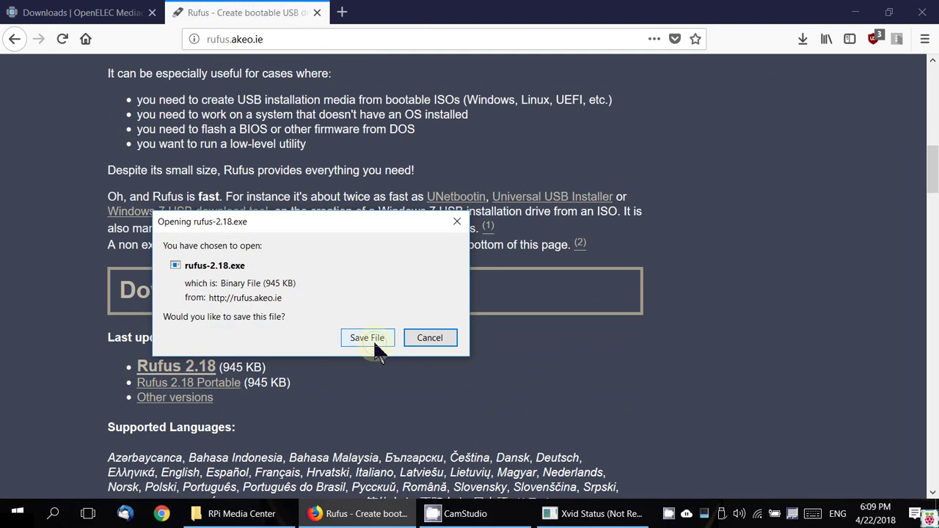
pyautogui.click(368, 339)
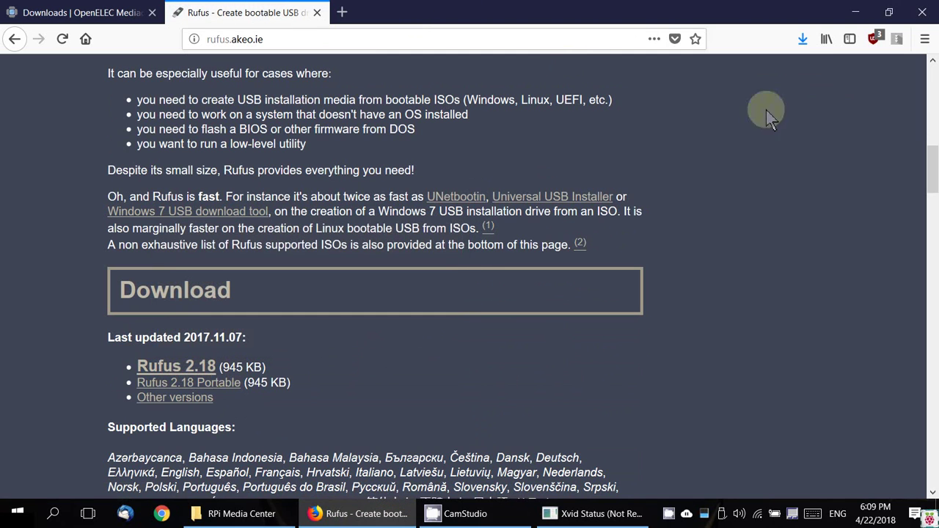
pyautogui.click(804, 49)
pyautogui.click(841, 136)
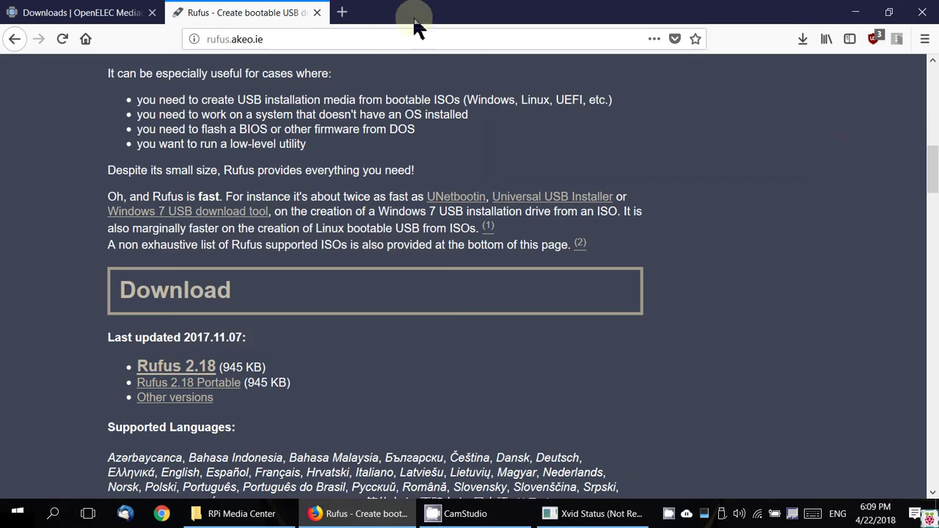
# Close the Rufus tab and minimize the browser and the RPi Media Center folder window to reveal the desktop.
pyautogui.click(318, 12)
pyautogui.click(854, 12)
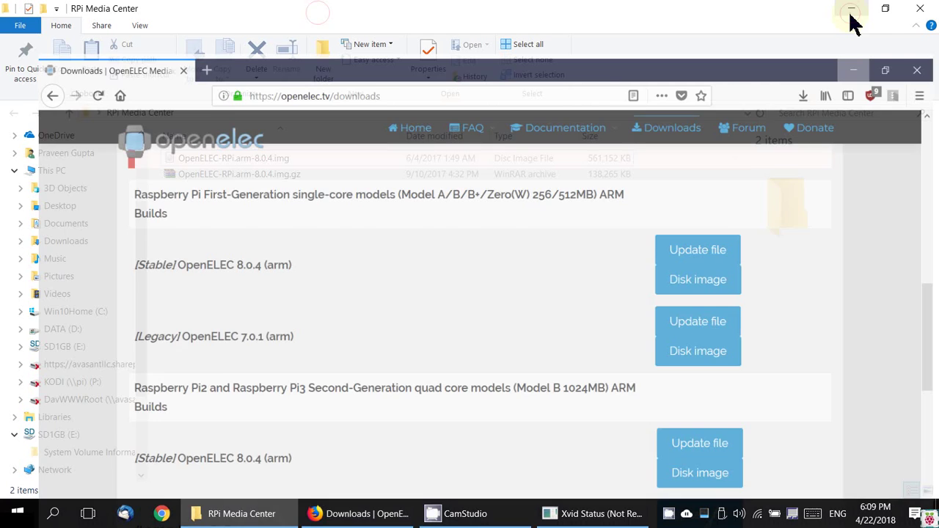
pyautogui.click(850, 8)
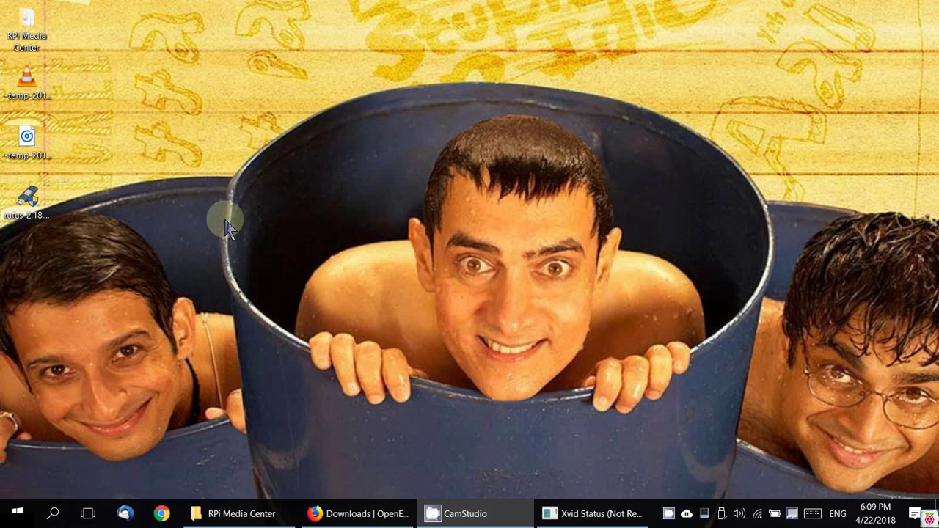
pyautogui.rightClick(44, 199)
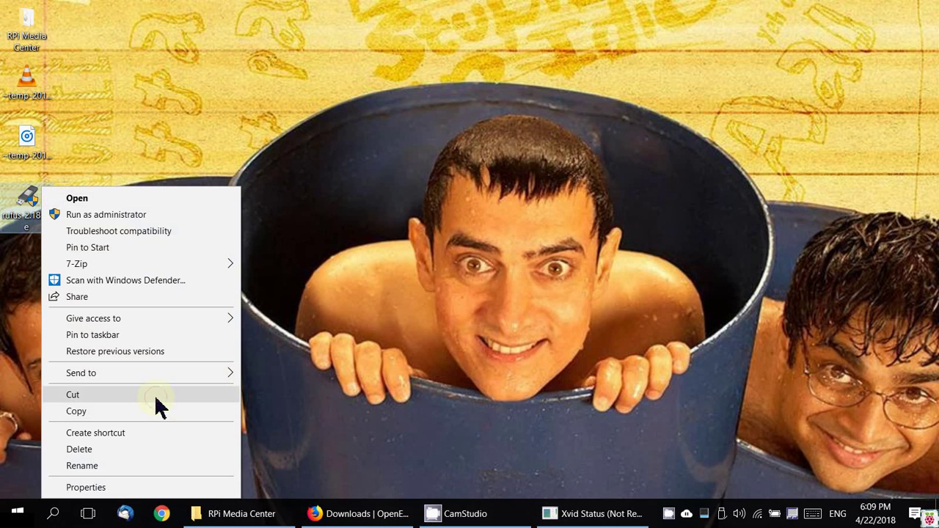
pyautogui.click(157, 406)
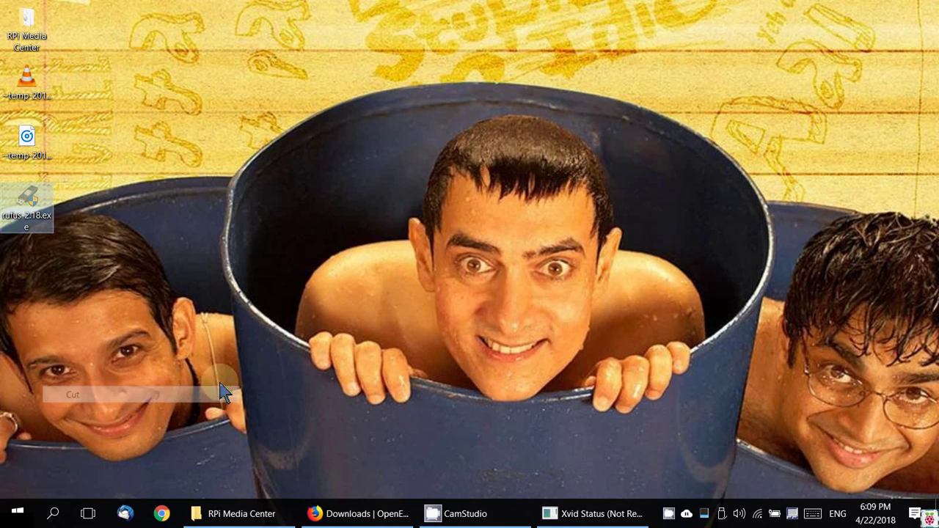
pyautogui.click(241, 513)
pyautogui.click(241, 514)
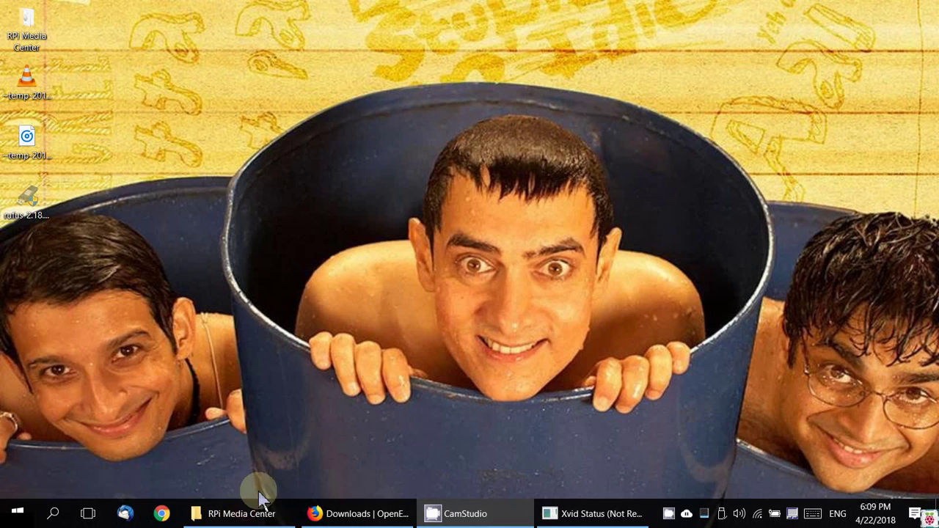
# Launch rufus-2.18.exe from the desktop, grant it permission to run and decline online update checks.
pyautogui.click(28, 202)
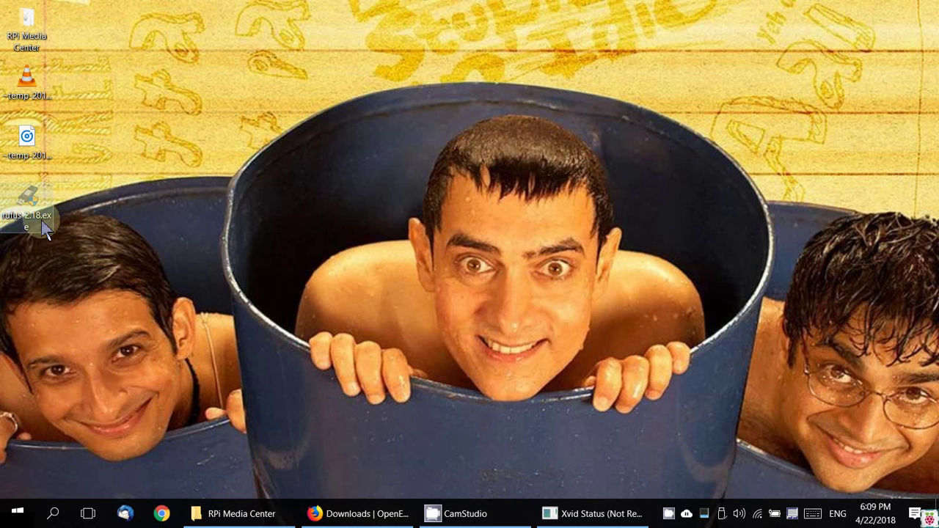
pyautogui.doubleClick(41, 219)
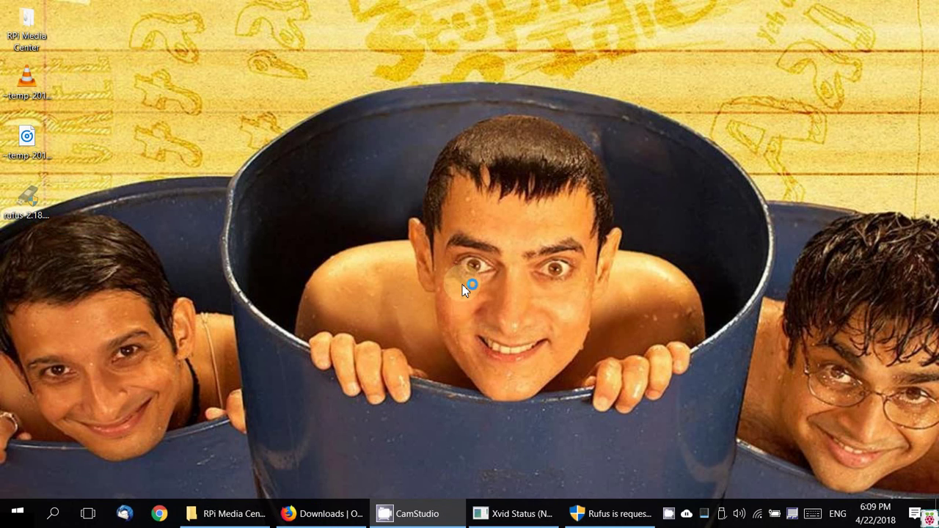
pyautogui.click(609, 516)
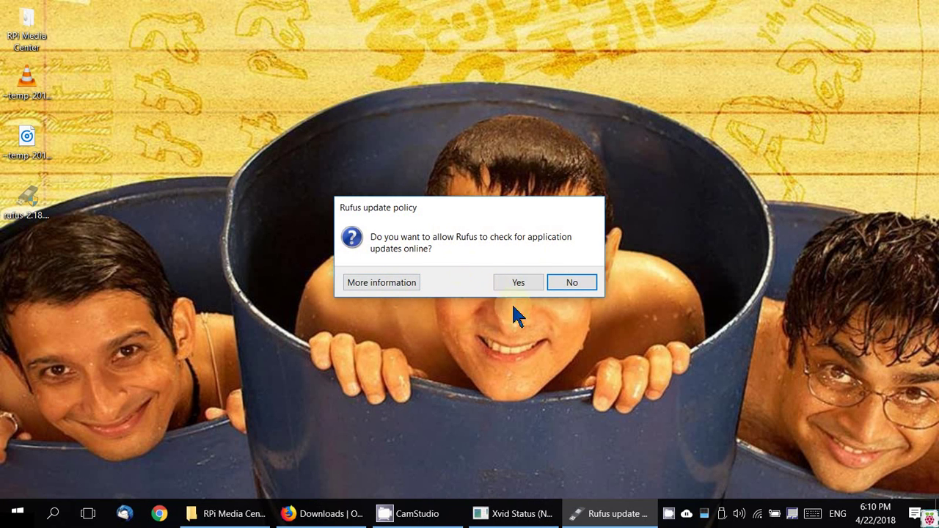
pyautogui.click(582, 284)
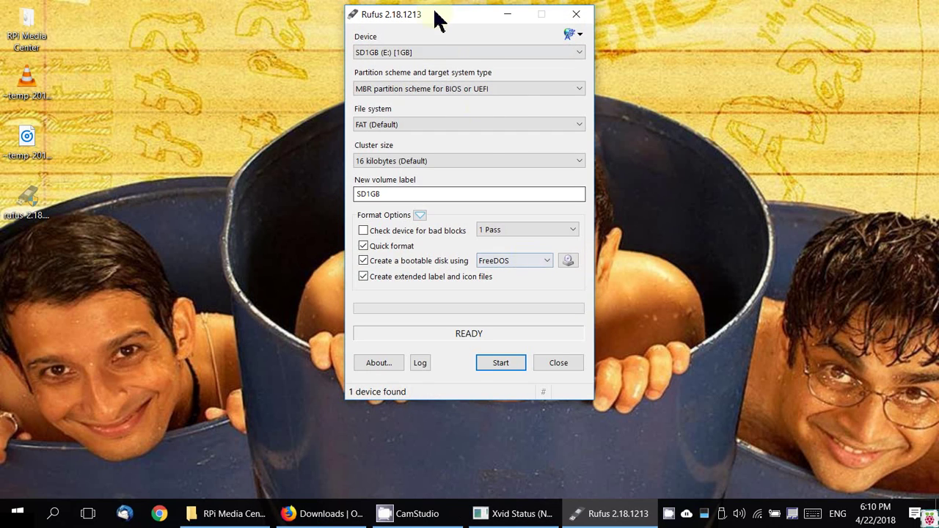
# Select SD1GB (E:) [1GB] as the device and MBR partition scheme for BIOS or UEFI as the partition scheme.
pyautogui.moveTo(434, 16); pyautogui.dragTo(590, 53)
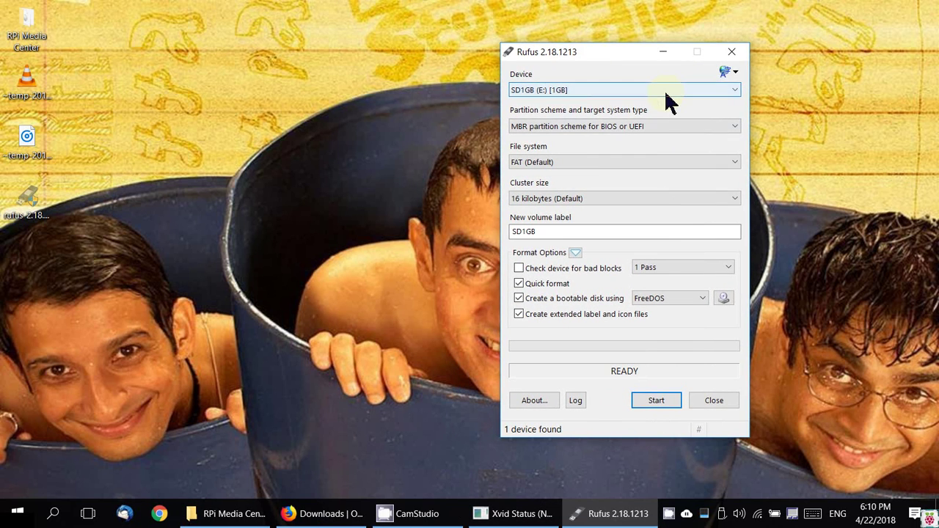
pyautogui.click(595, 93)
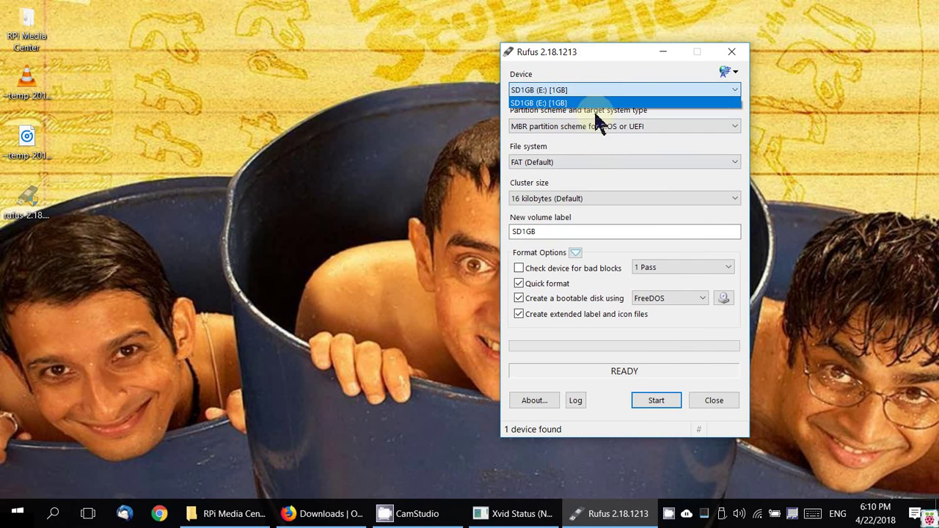
pyautogui.click(596, 114)
pyautogui.click(587, 88)
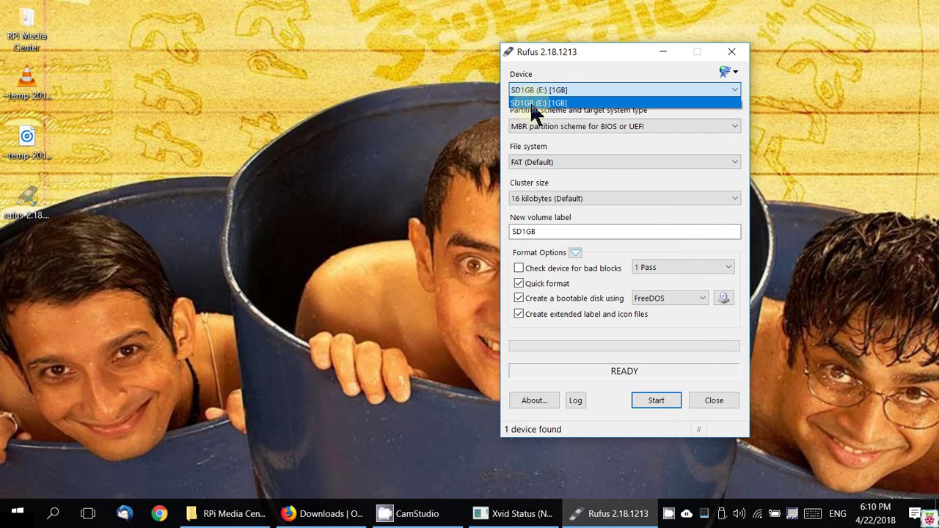
pyautogui.click(569, 104)
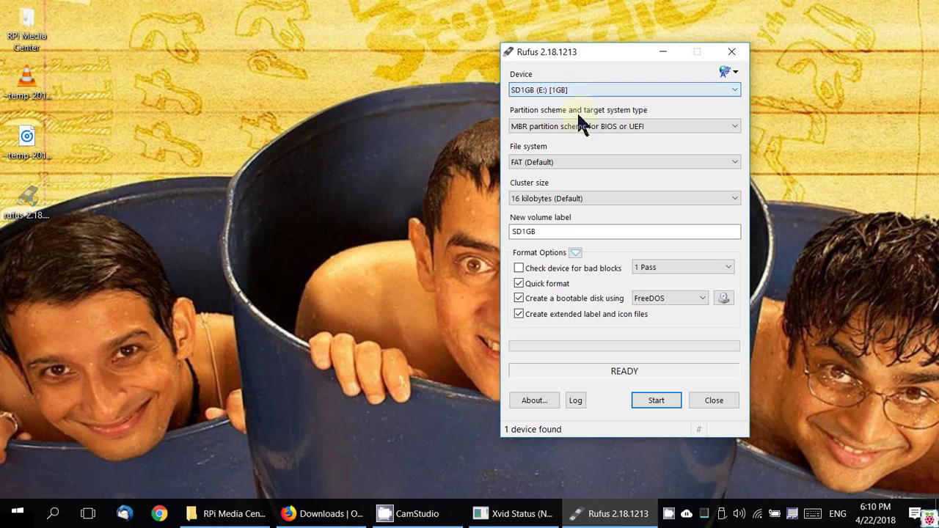
pyautogui.click(632, 133)
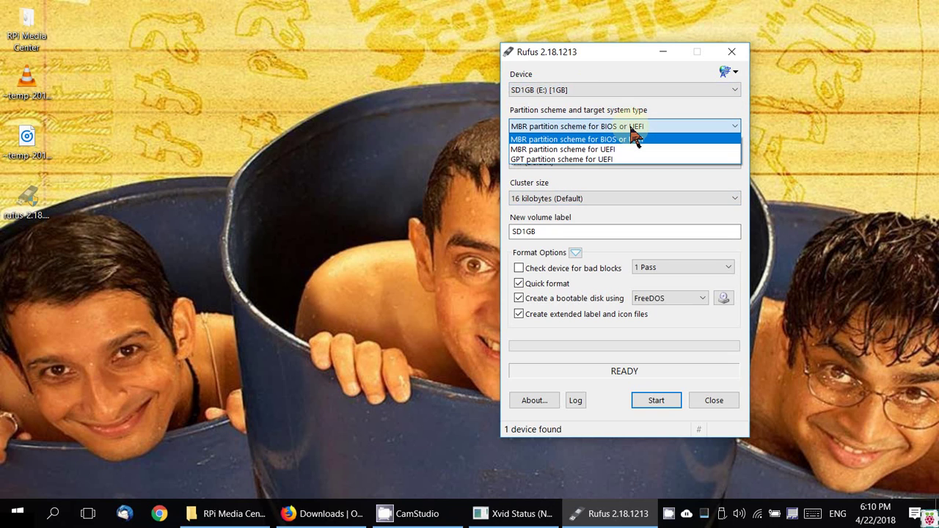
pyautogui.click(620, 138)
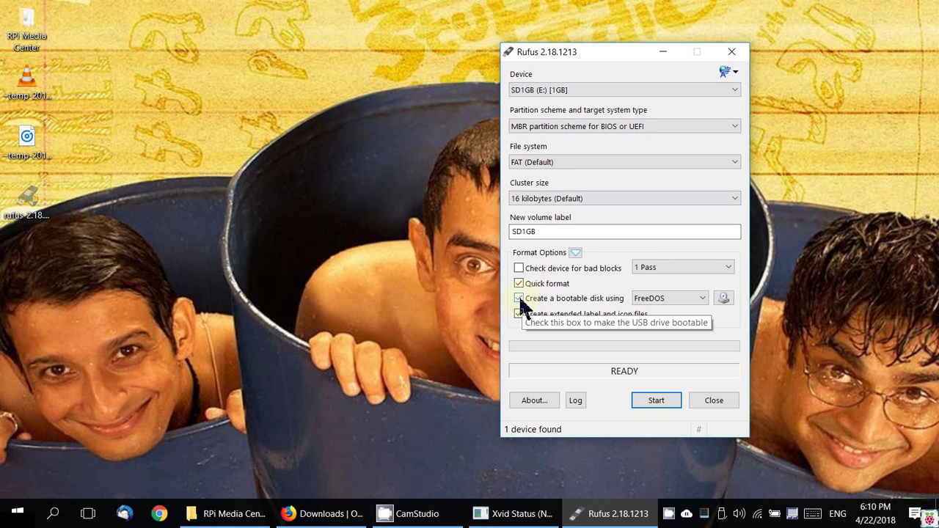
# Set the bootable disk type to ISO Image and browse to the RPi Media Center folder for the image file.
pyautogui.click(674, 298)
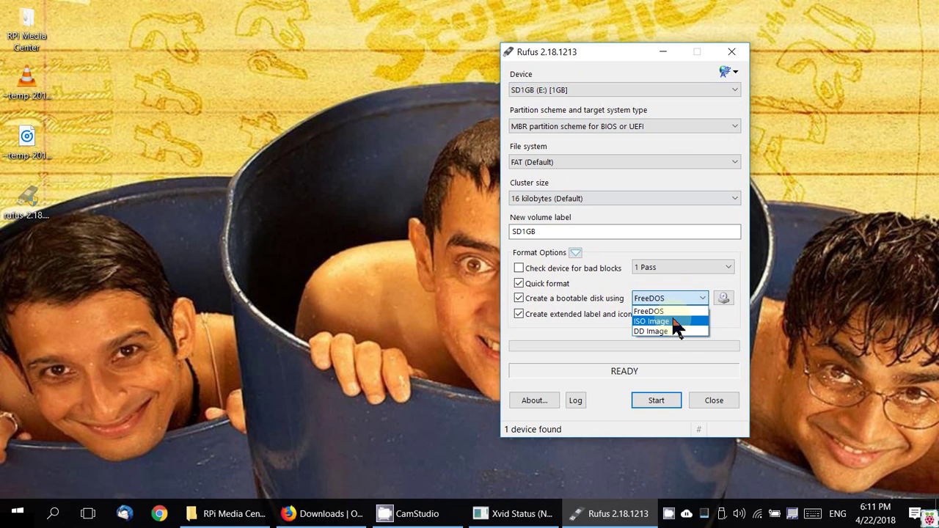
pyautogui.click(652, 322)
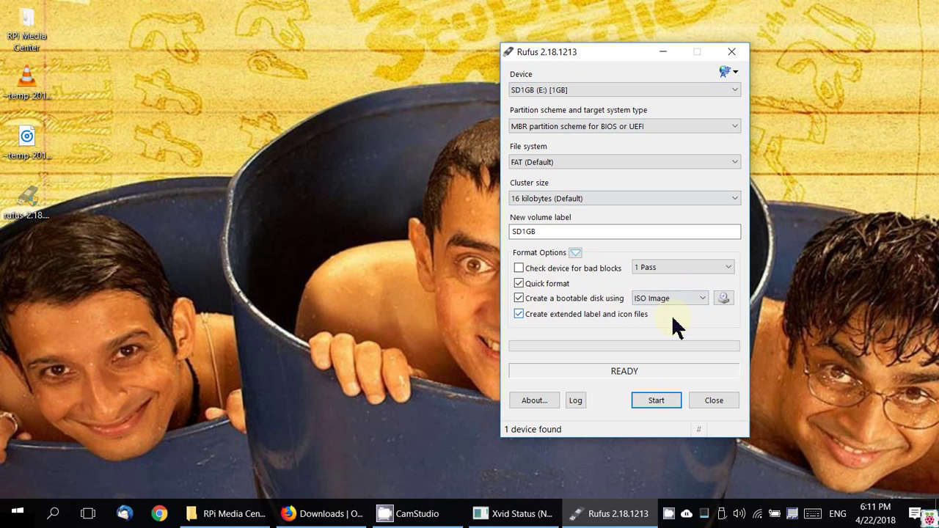
pyautogui.click(724, 299)
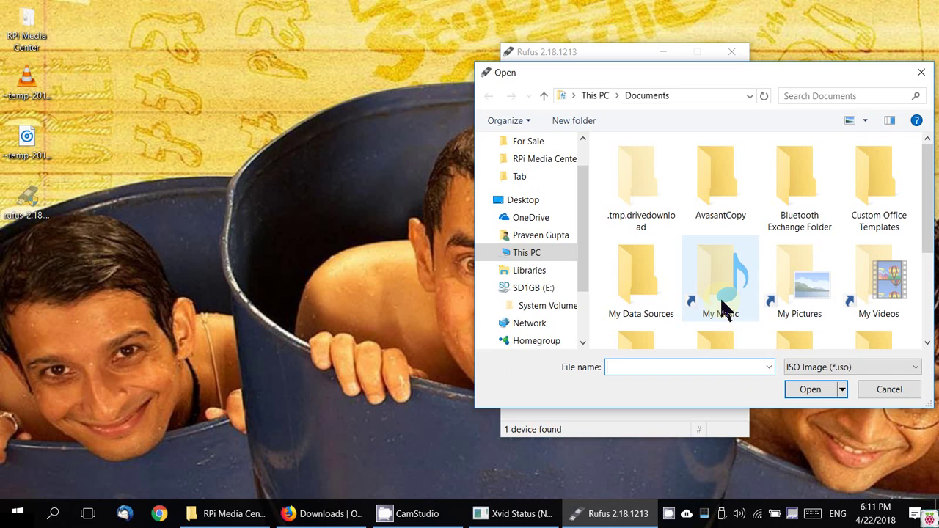
pyautogui.scroll(1, 587, 233)
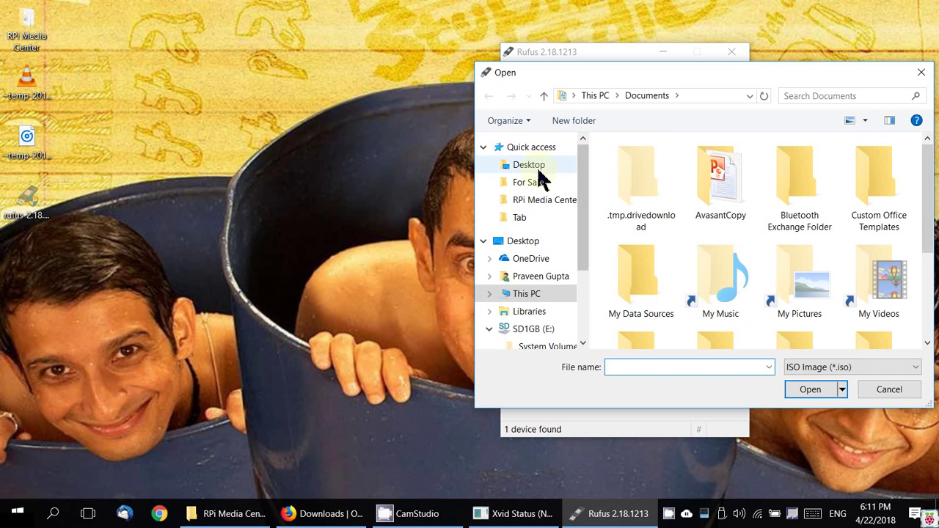
pyautogui.click(543, 205)
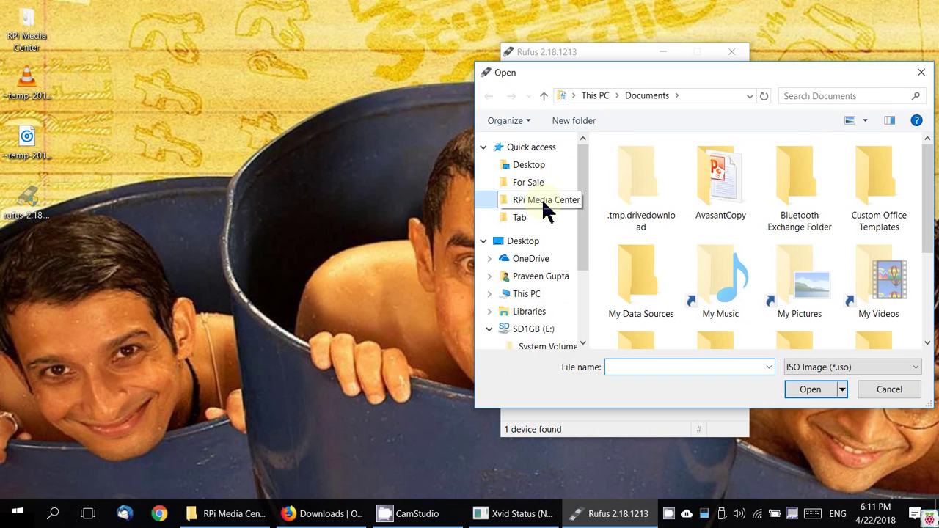
pyautogui.moveTo(686, 79); pyautogui.dragTo(576, 28)
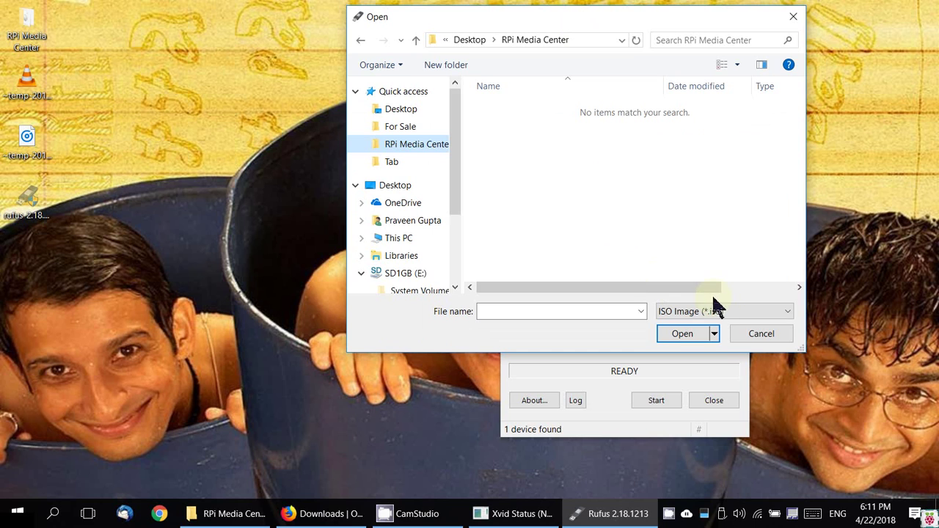
# Show all file types and load OpenELEC-RPi.arm-8.0.4.img as the bootable disk image.
pyautogui.click(723, 313)
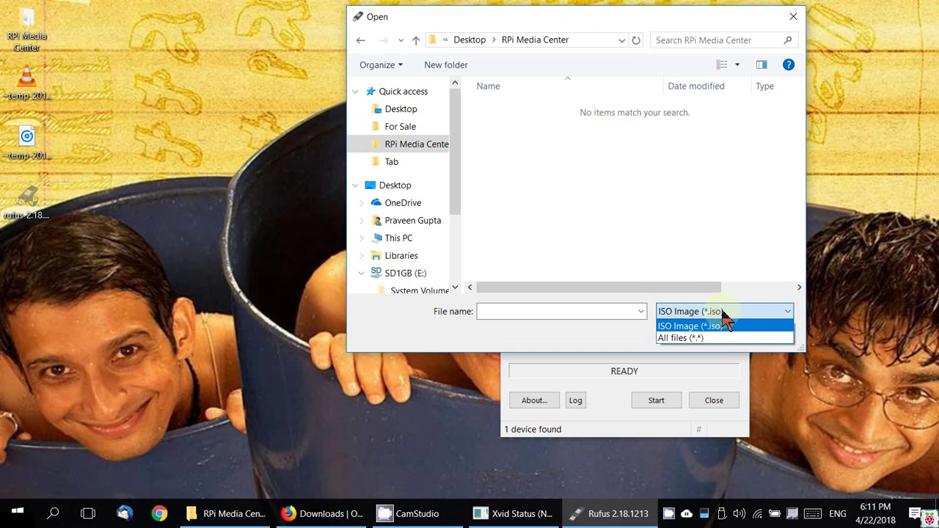
pyautogui.click(698, 339)
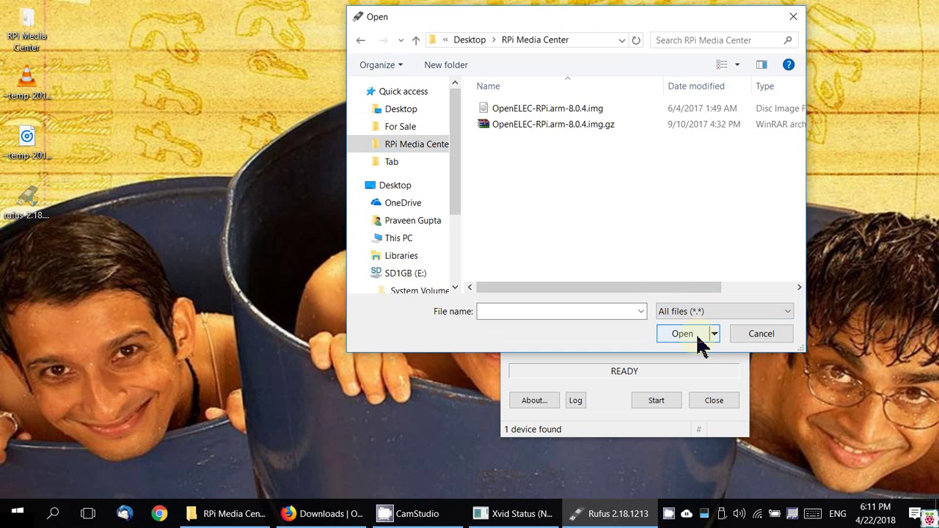
pyautogui.click(556, 111)
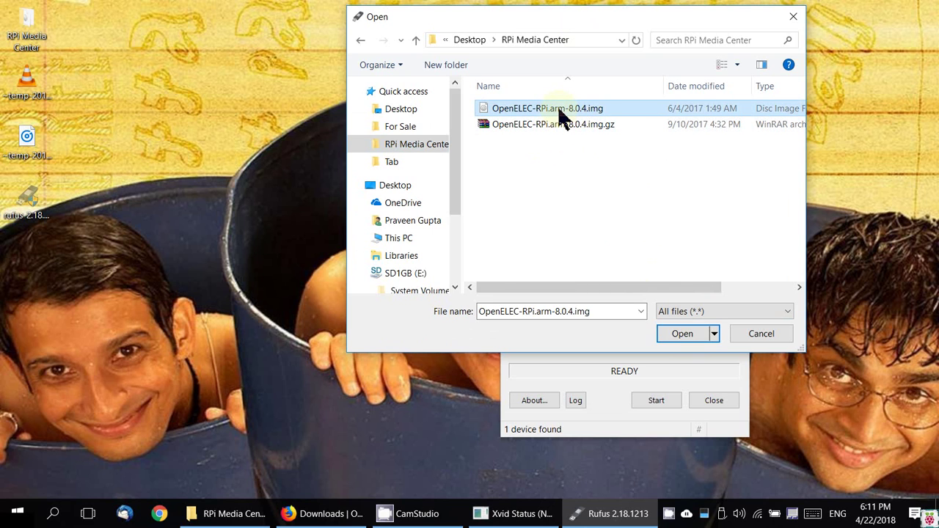
pyautogui.click(675, 333)
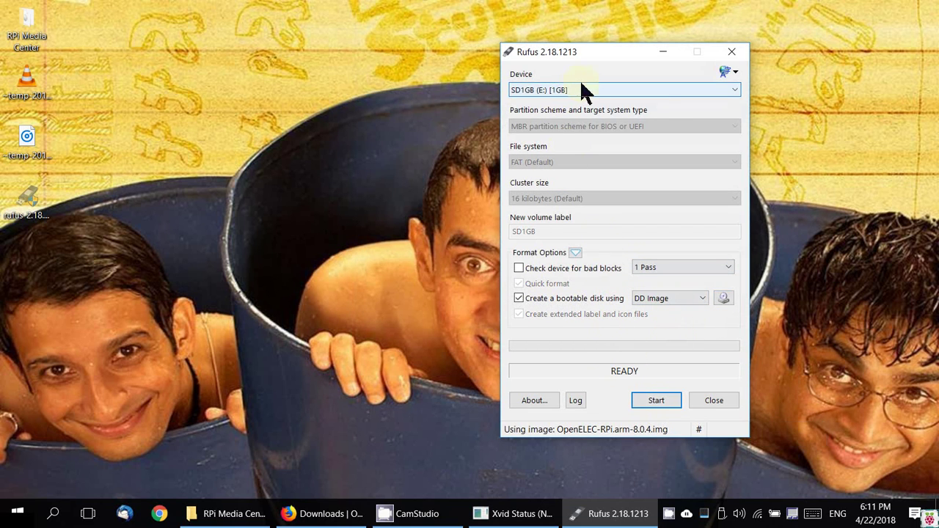
# Confirm SD1GB (E:) [1GB] as the device and start writing the OpenELEC image, accepting that all data on the card is destroyed.
pyautogui.click(547, 89)
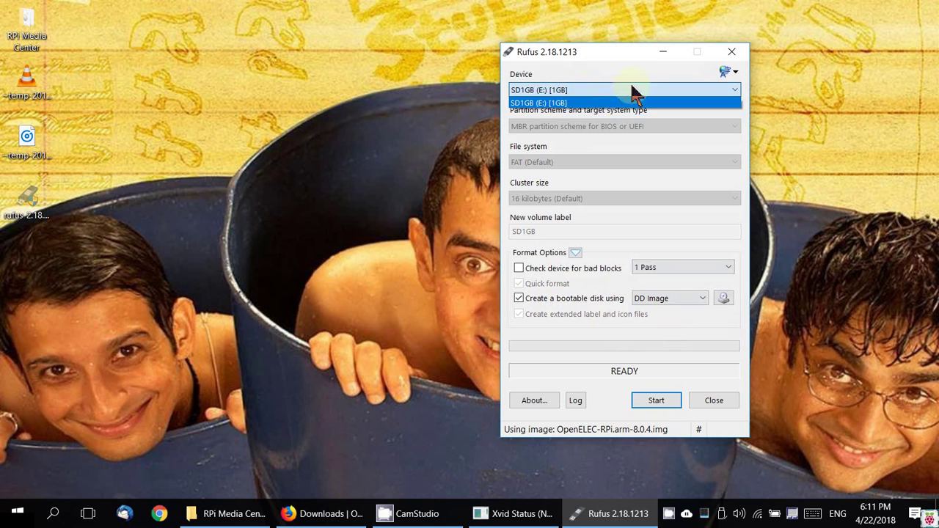
pyautogui.click(562, 102)
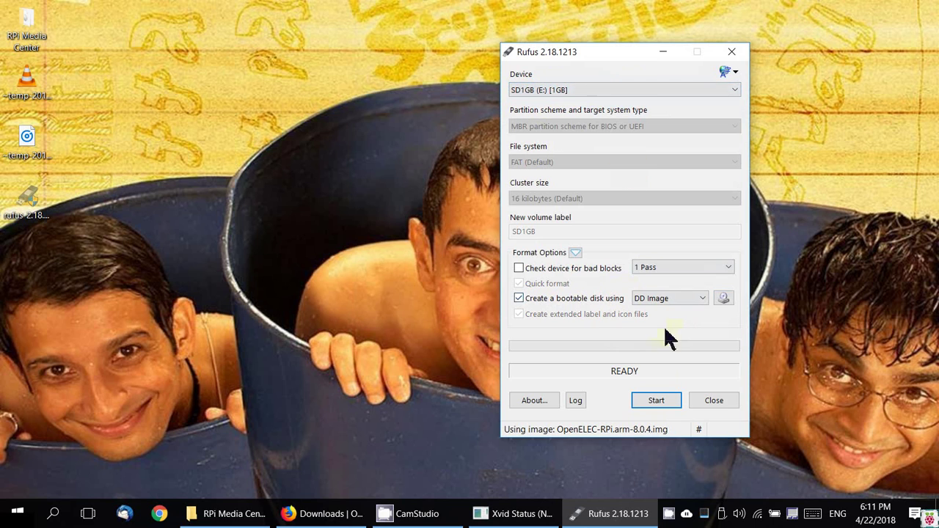
pyautogui.click(657, 401)
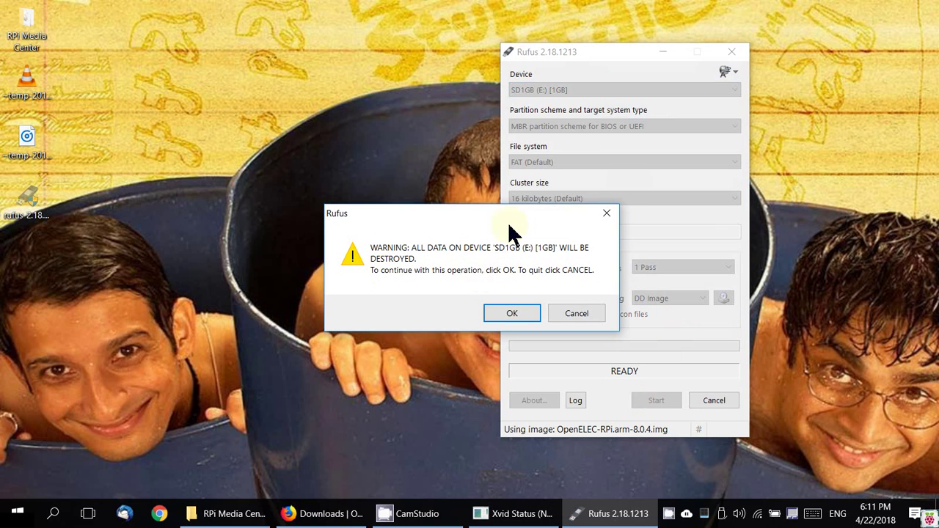
pyautogui.moveTo(510, 215); pyautogui.dragTo(445, 246)
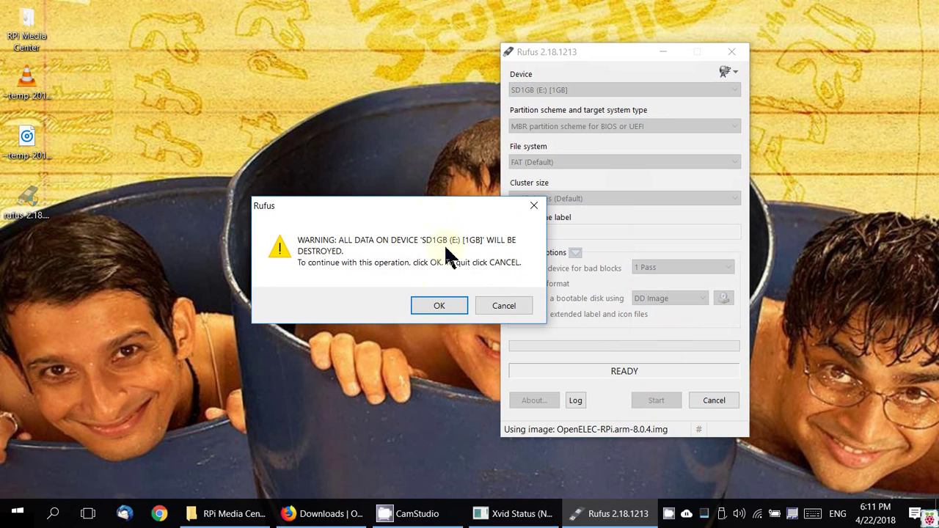
pyautogui.click(440, 307)
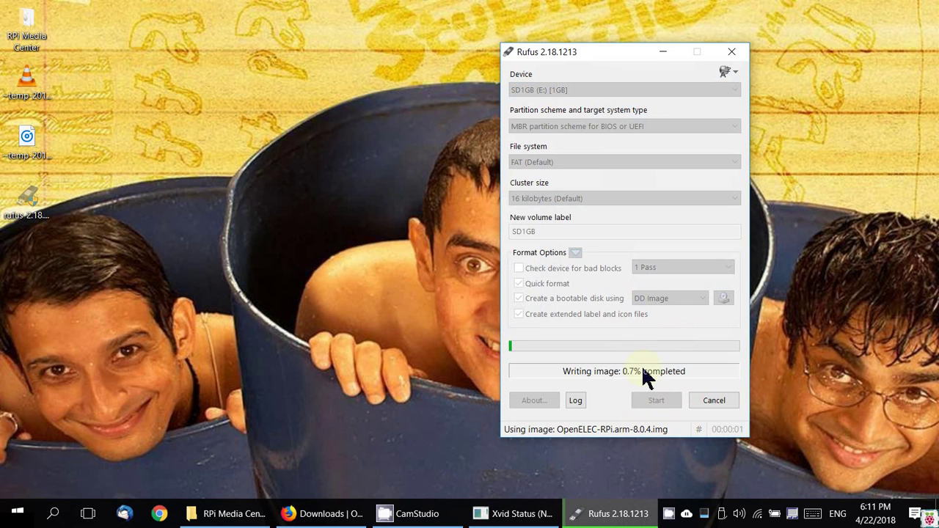
pyautogui.click(402, 516)
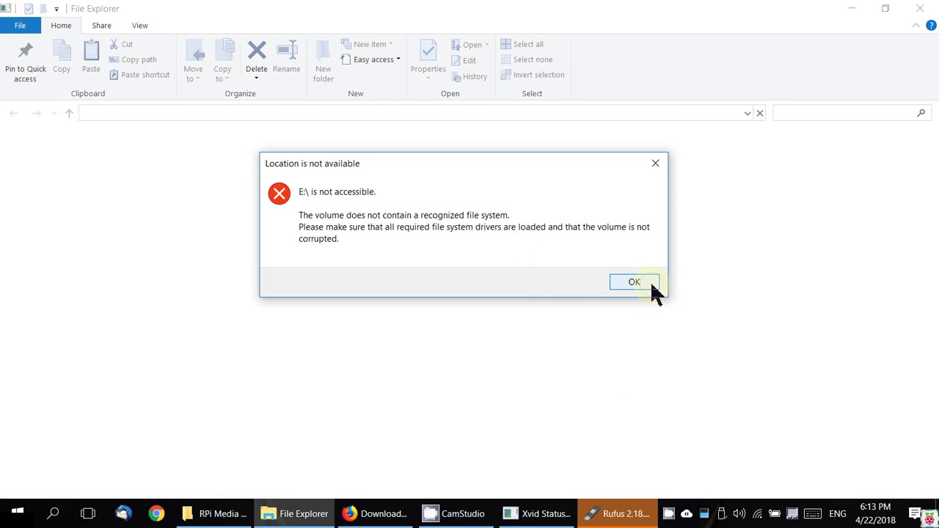
# Dismiss the drive E: location error and close Rufus.
pyautogui.click(651, 282)
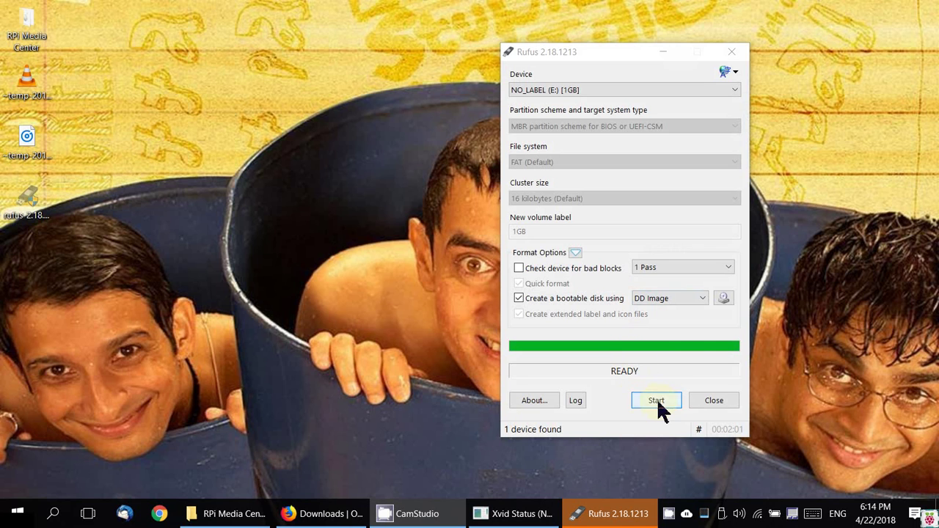
pyautogui.click(731, 400)
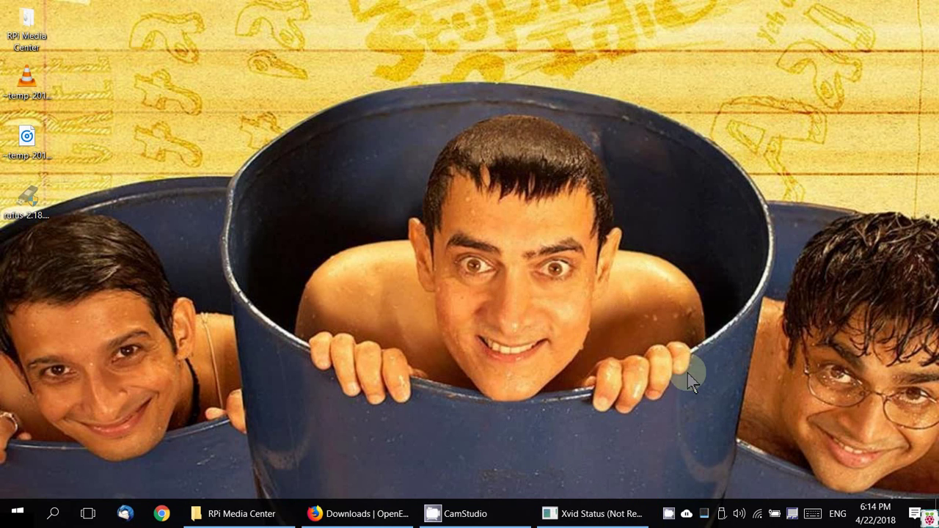
pyautogui.click(722, 514)
pyautogui.click(739, 505)
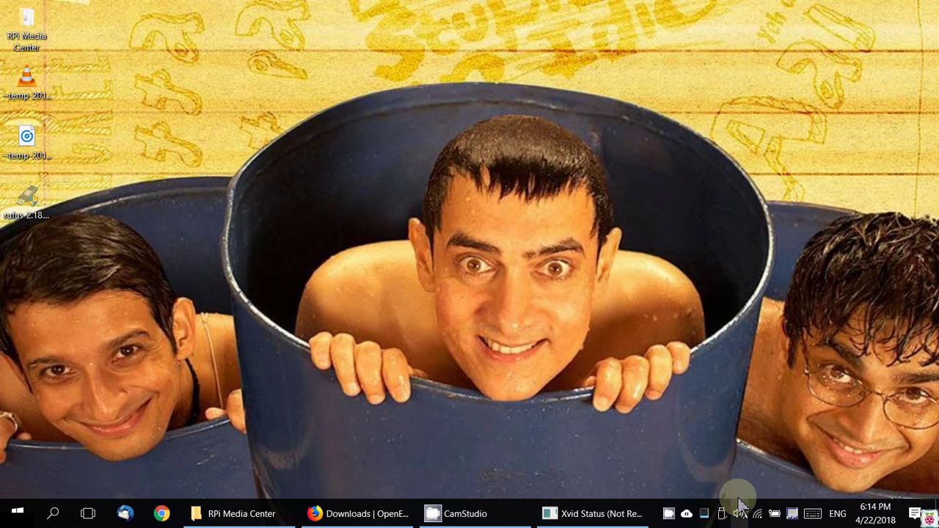